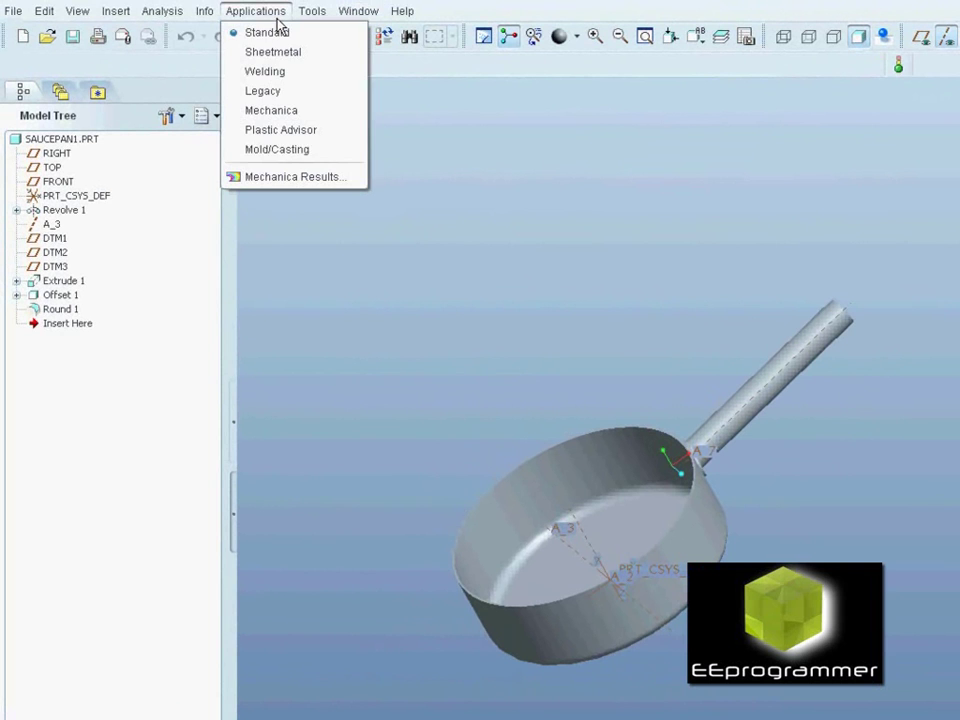
Switch the SAUCEPAN1.PRT part from Standard mode into Mechanica via the Applications menu
click(278, 110)
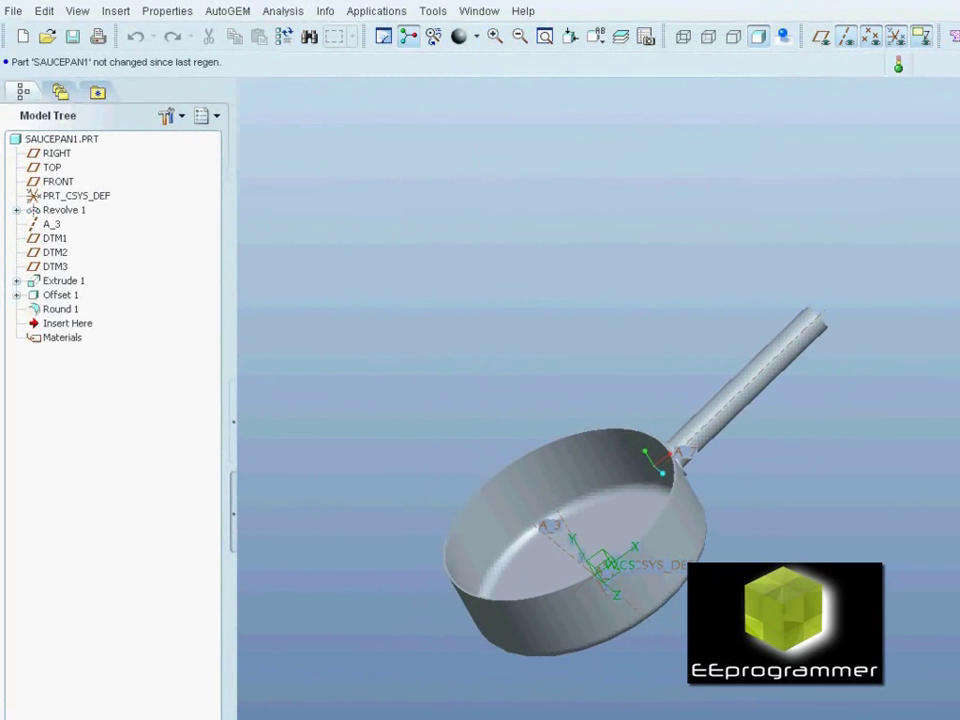
Create Constraint1 fixing all degrees of freedom on the handle's end surface
middle_drag(797, 334, 757, 424)
scroll(757, 424, up, 4)
click(756, 446)
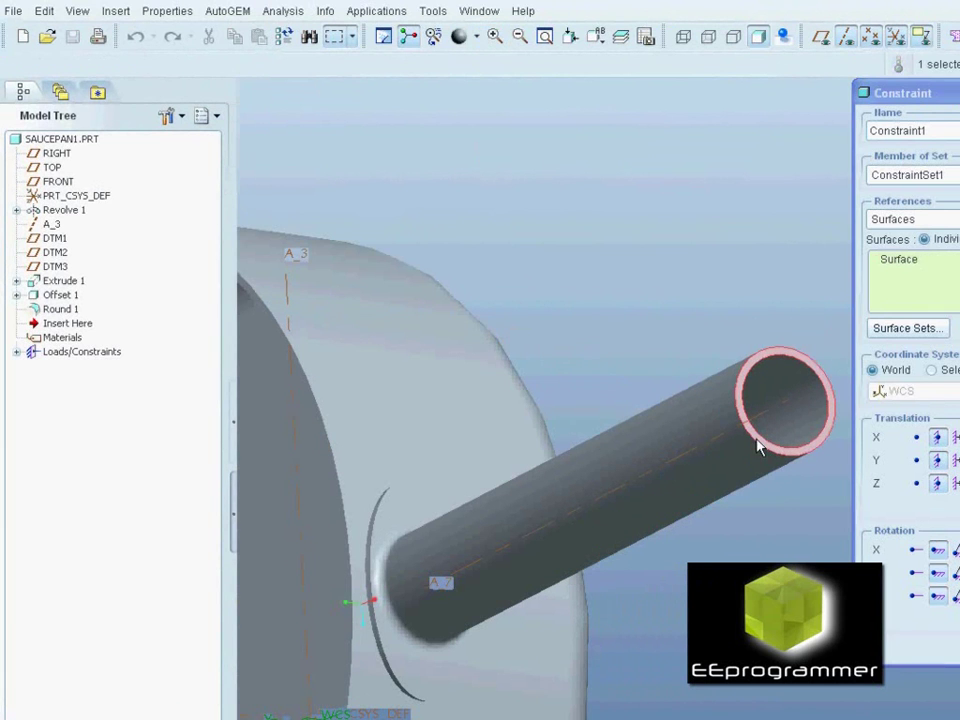
click(894, 639)
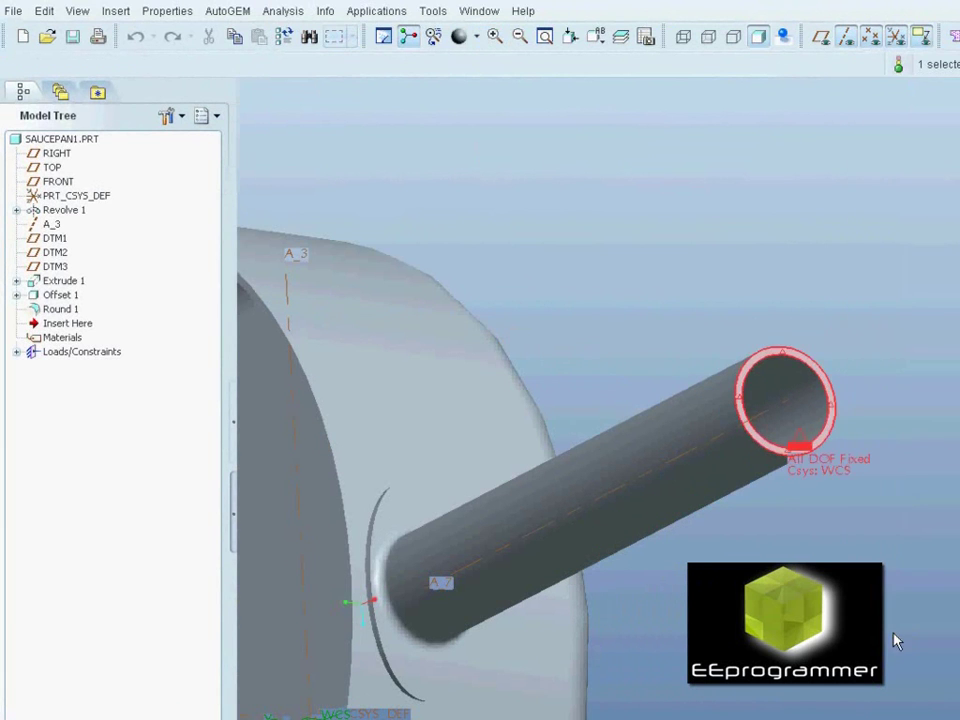
scroll(894, 639, down, 5)
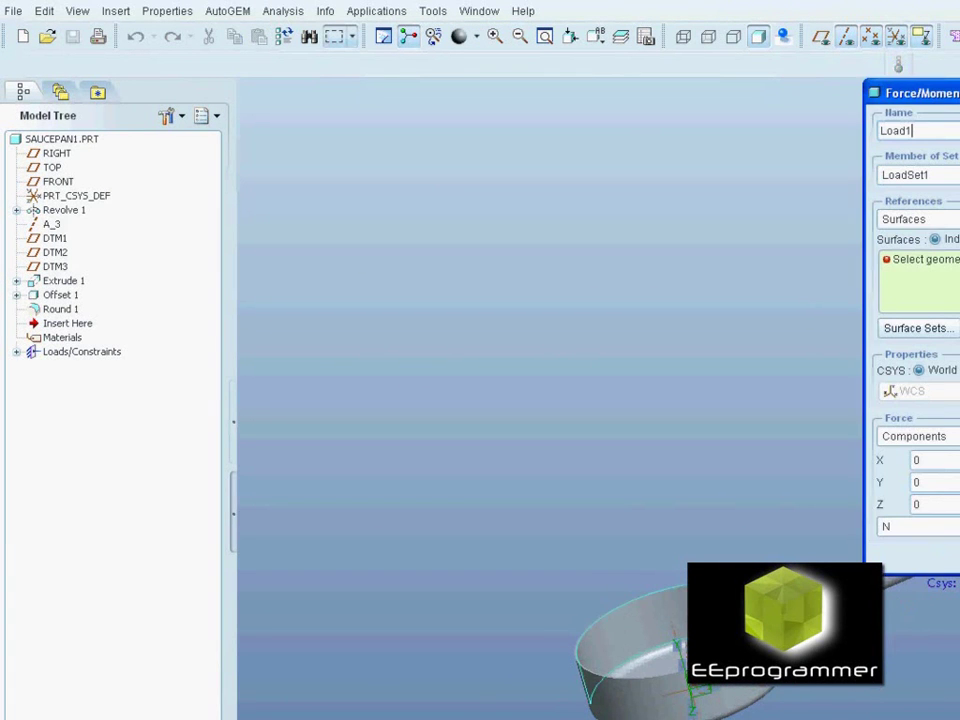
Add Load1, a Force Y of -1000 N, on the pan's inner bottom surface
middle_drag(898, 606, 595, 690)
click(656, 670)
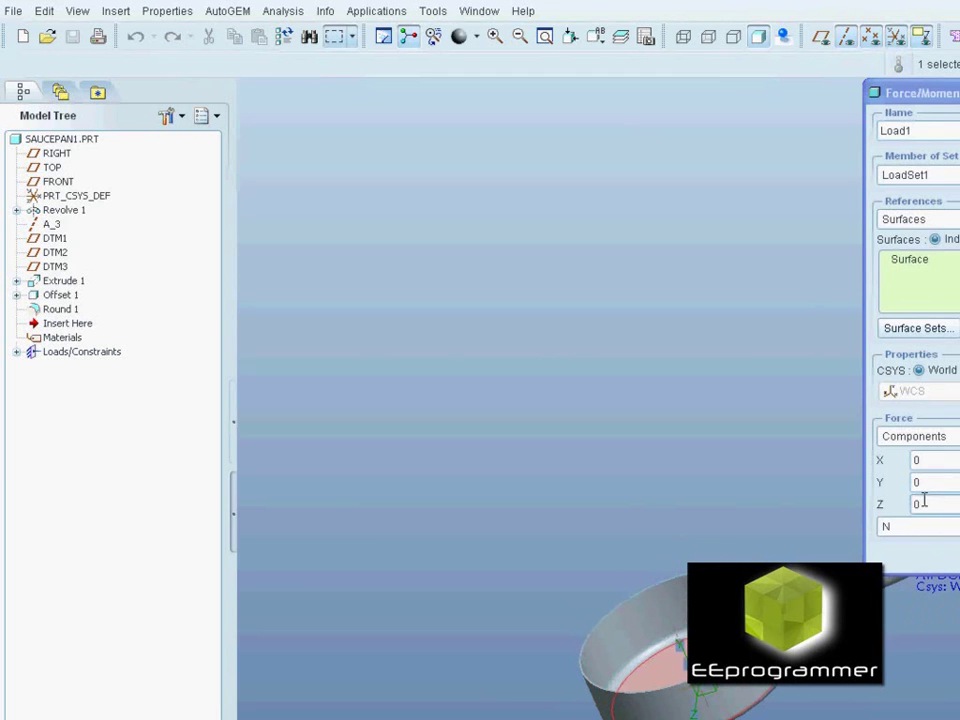
double_click(889, 483)
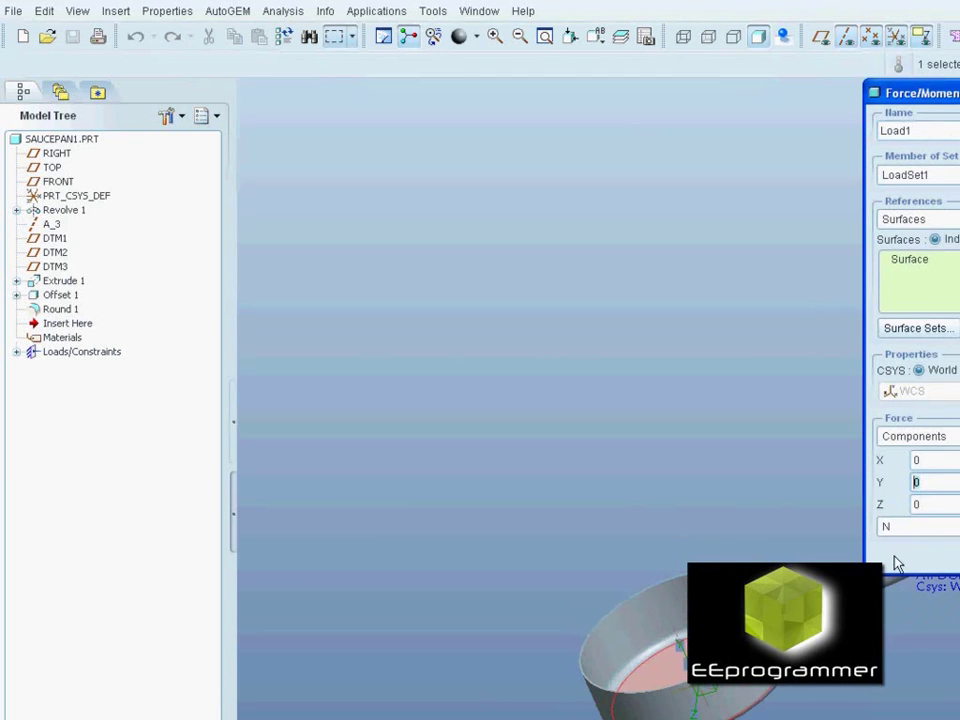
text(-)
key(BackSpace)
key(BackSpace)
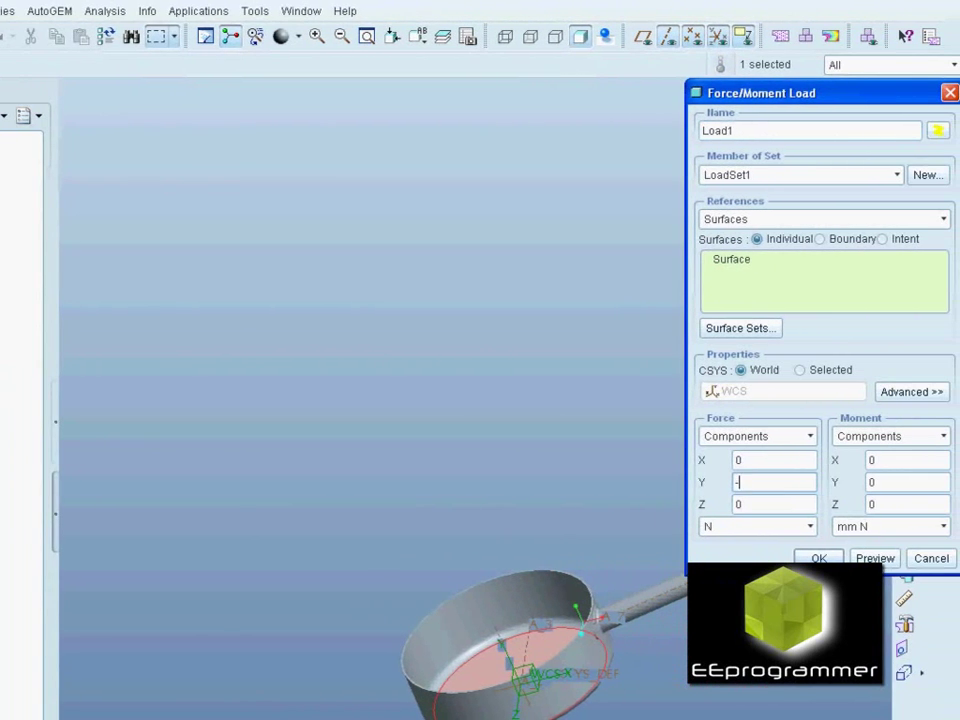
text(1000)
click(875, 558)
click(818, 558)
scroll(757, 690, down, 2)
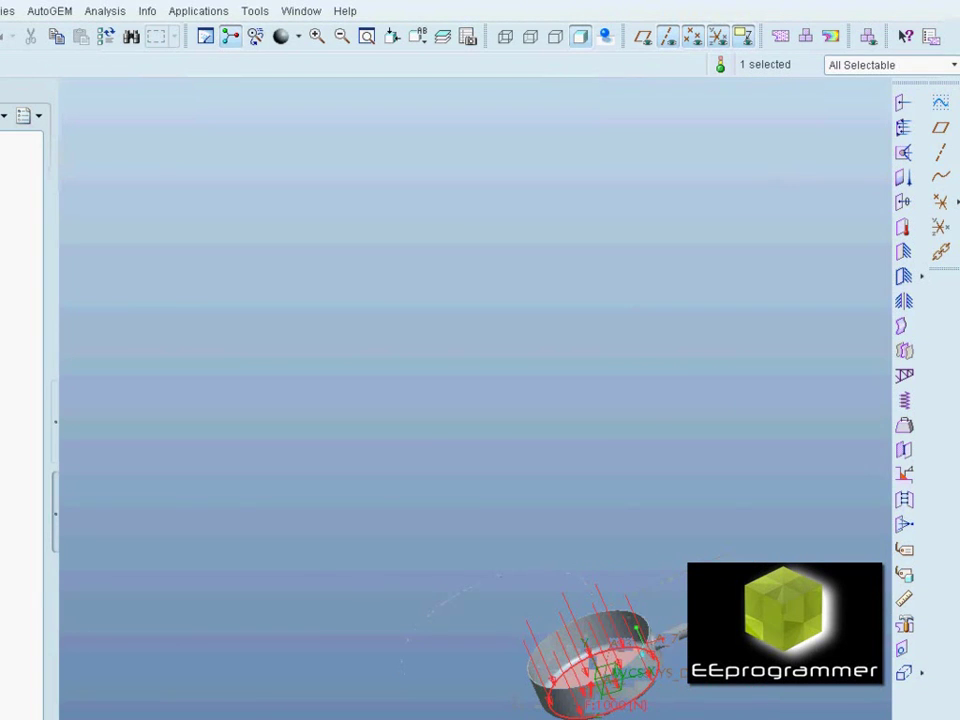
scroll(757, 690, up, 3)
click(216, 12)
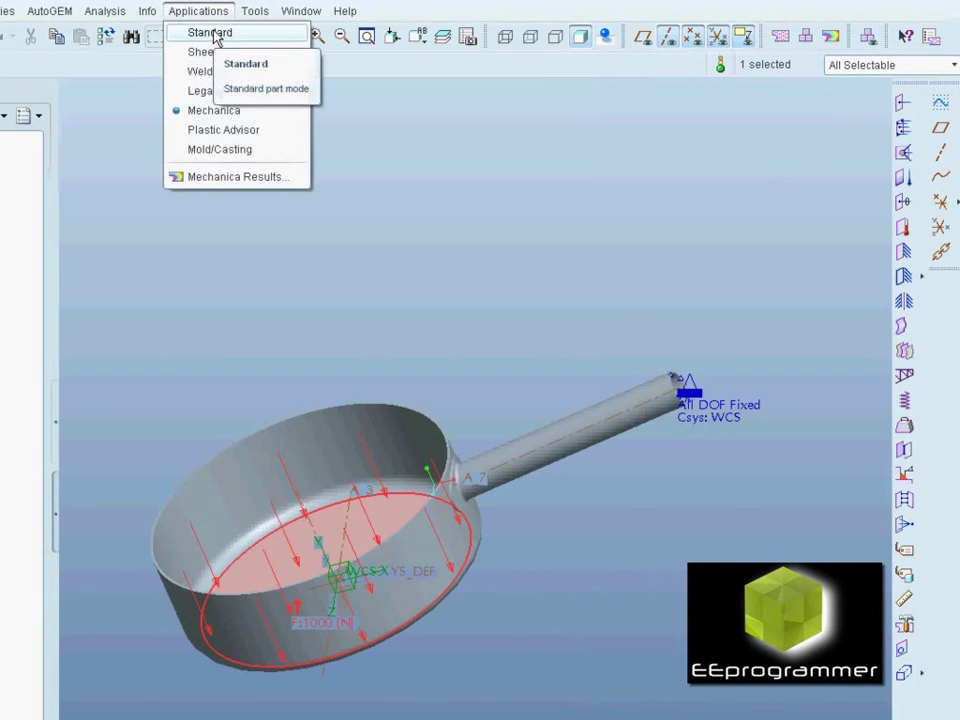
Add ss.mtl from the material library and assign SS stainless steel to the saucepan
mouse_move(124, 13)
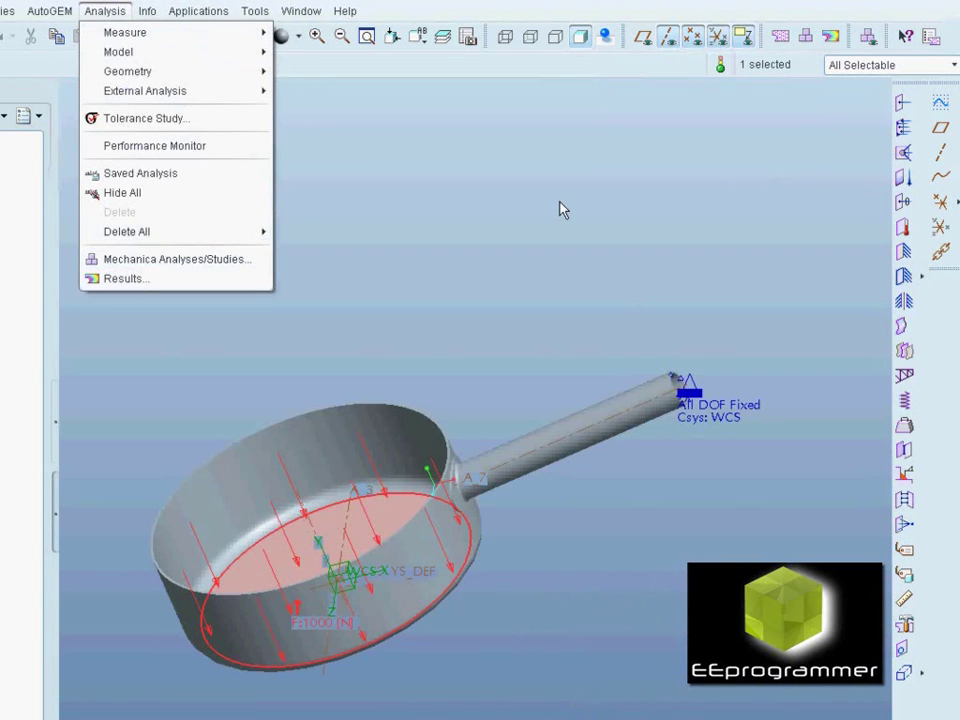
click(160, 259)
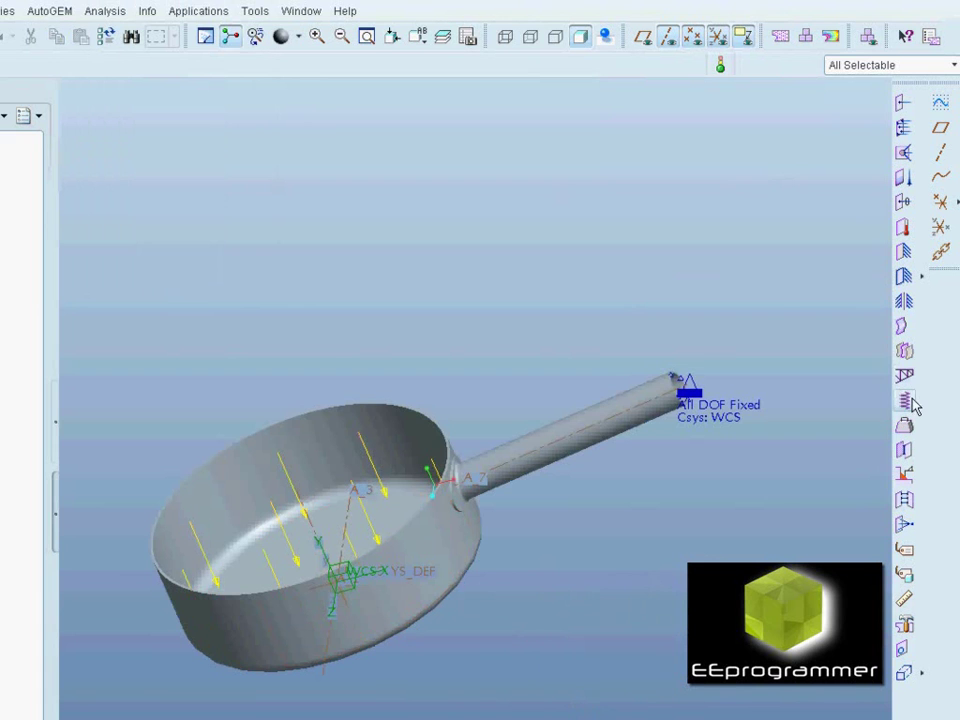
click(904, 549)
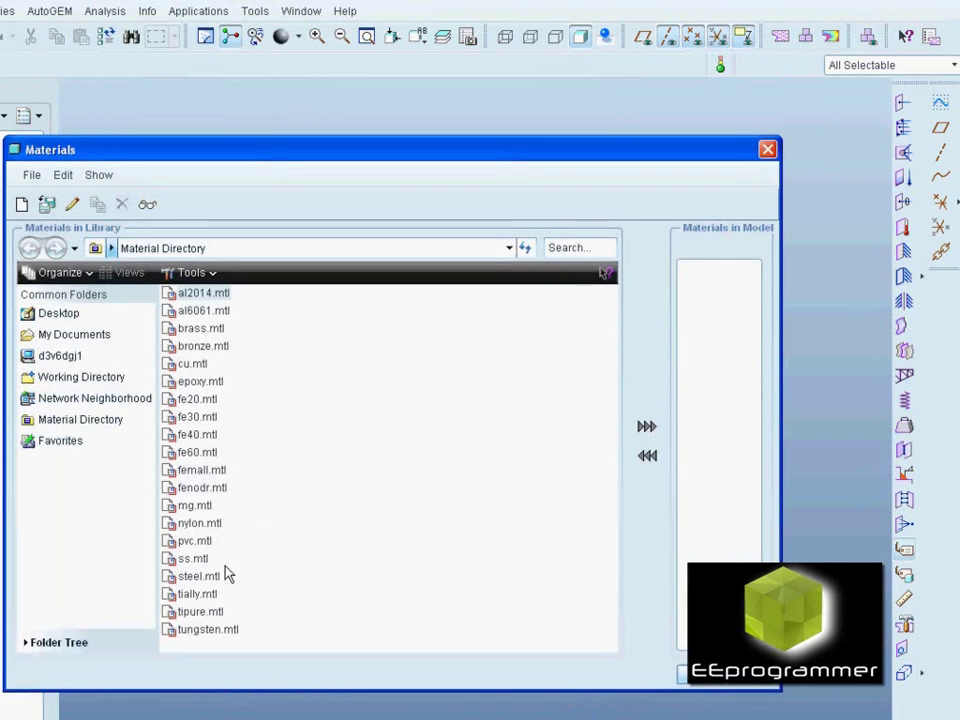
double_click(205, 560)
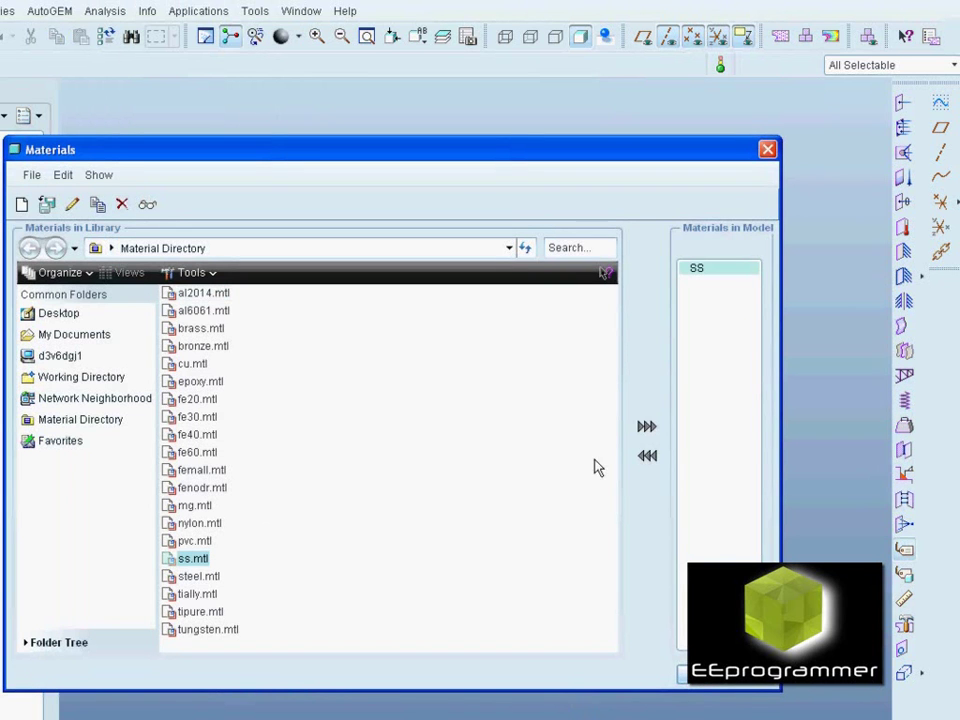
click(703, 681)
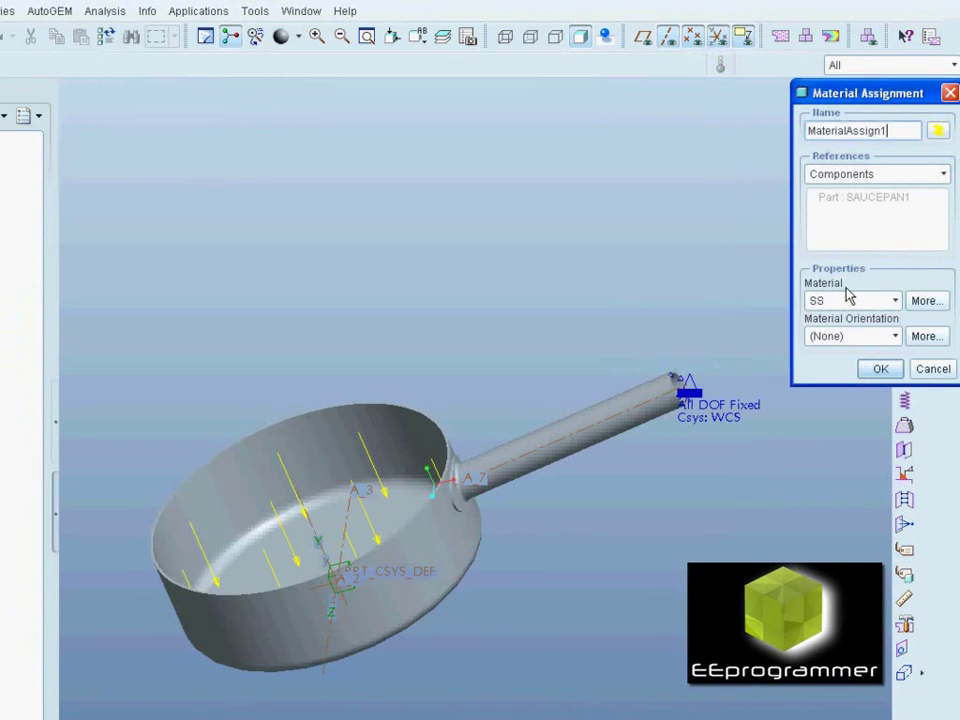
click(868, 369)
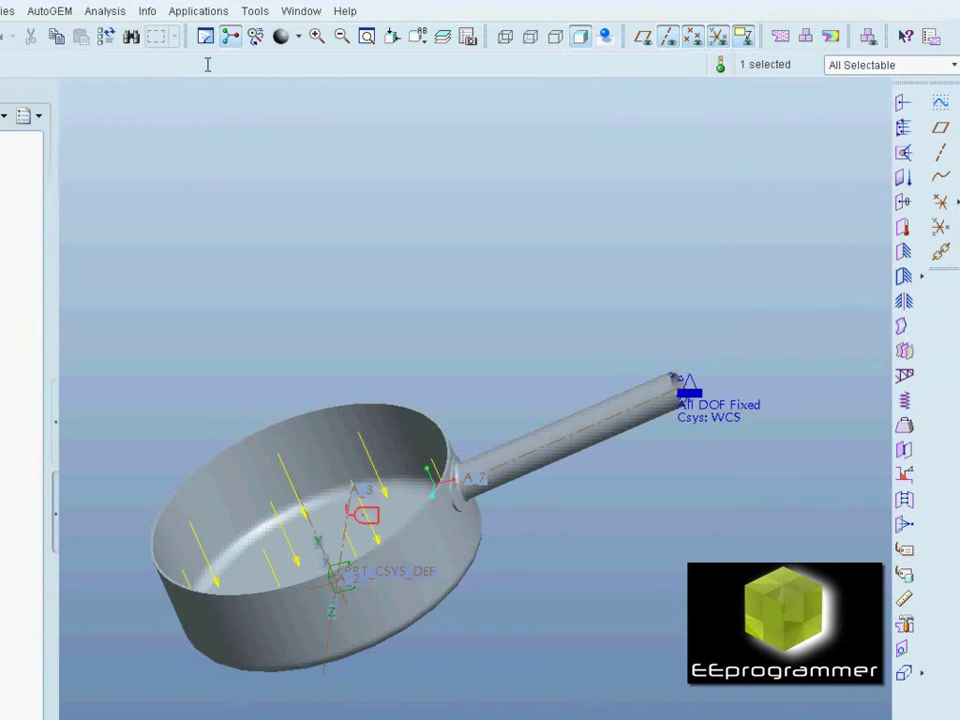
Create a new static analysis named Analysis1 in Mechanica Analyses/Studies
click(105, 11)
click(170, 259)
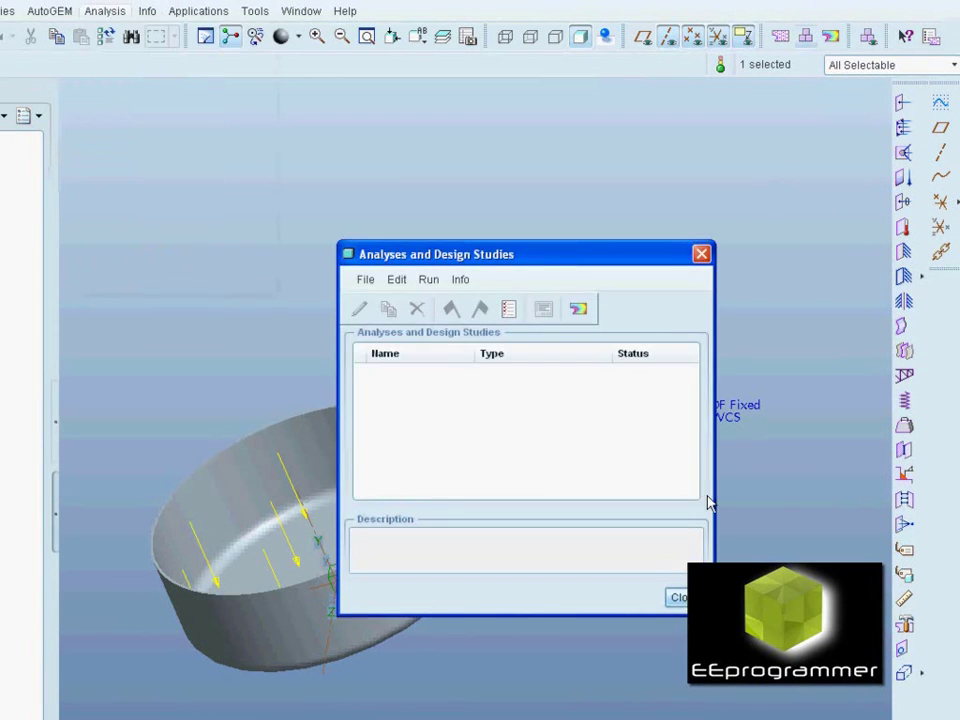
click(366, 281)
click(378, 303)
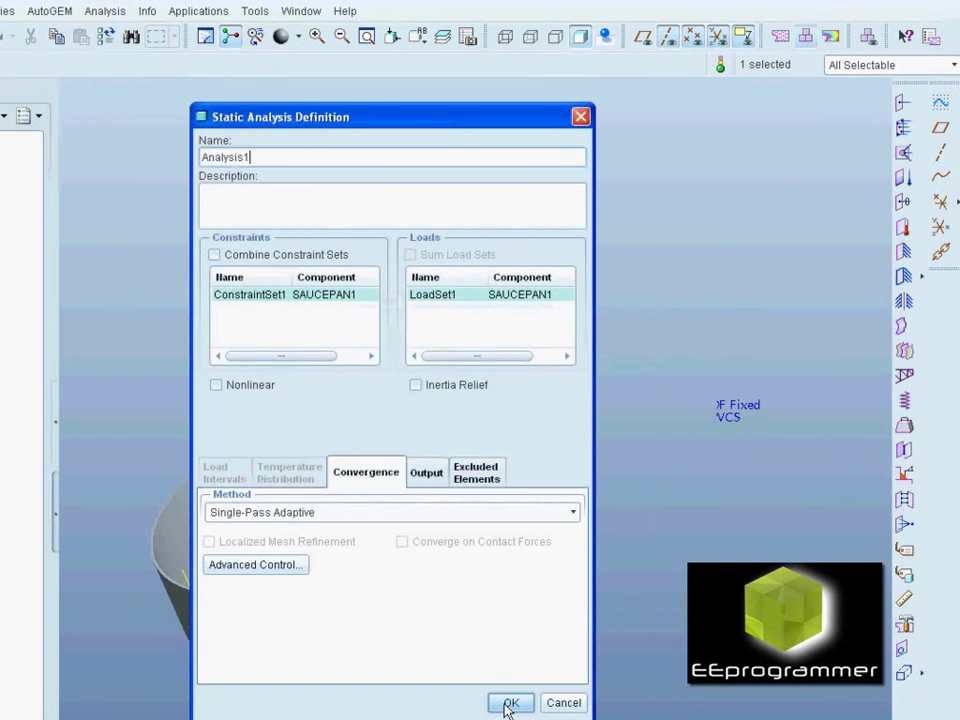
click(511, 703)
Run Analysis1 to completion and open its results for a von Mises stress fringe
click(452, 309)
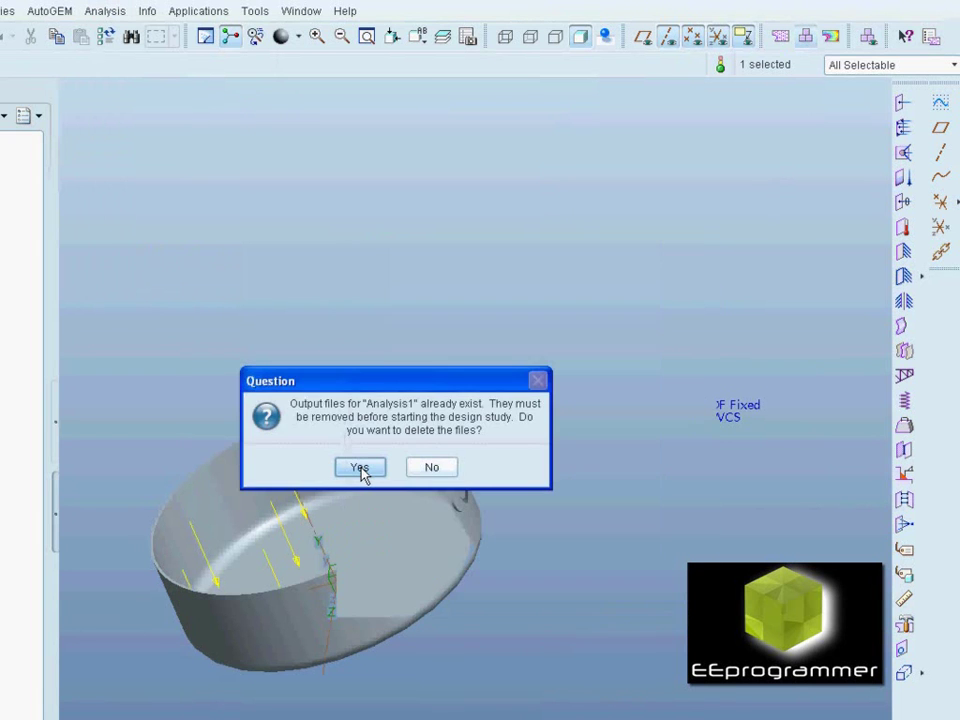
click(362, 470)
click(361, 465)
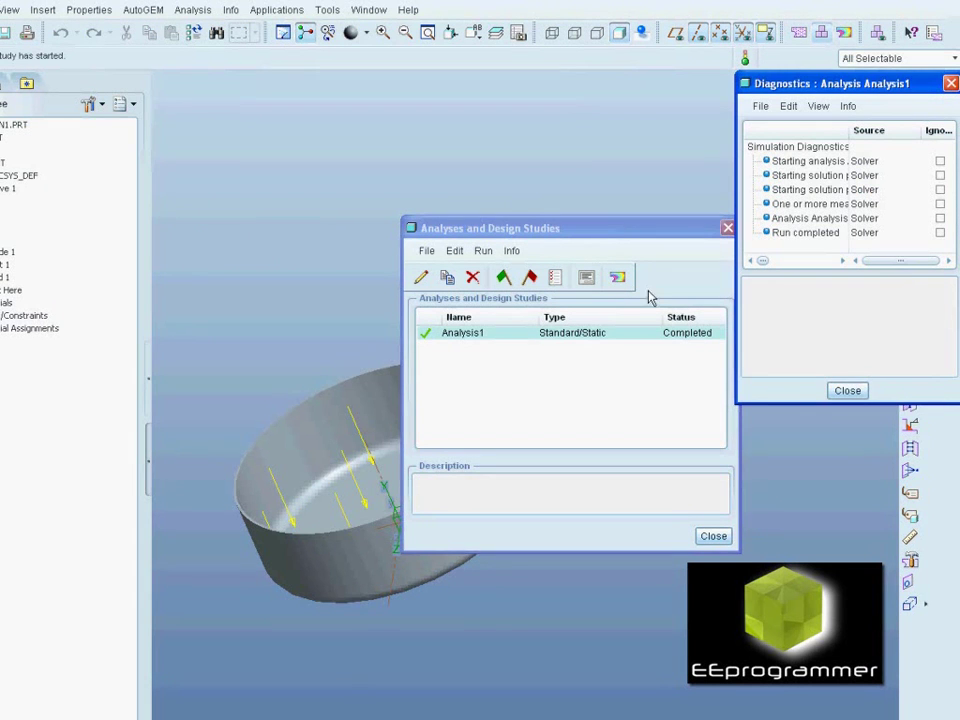
click(845, 391)
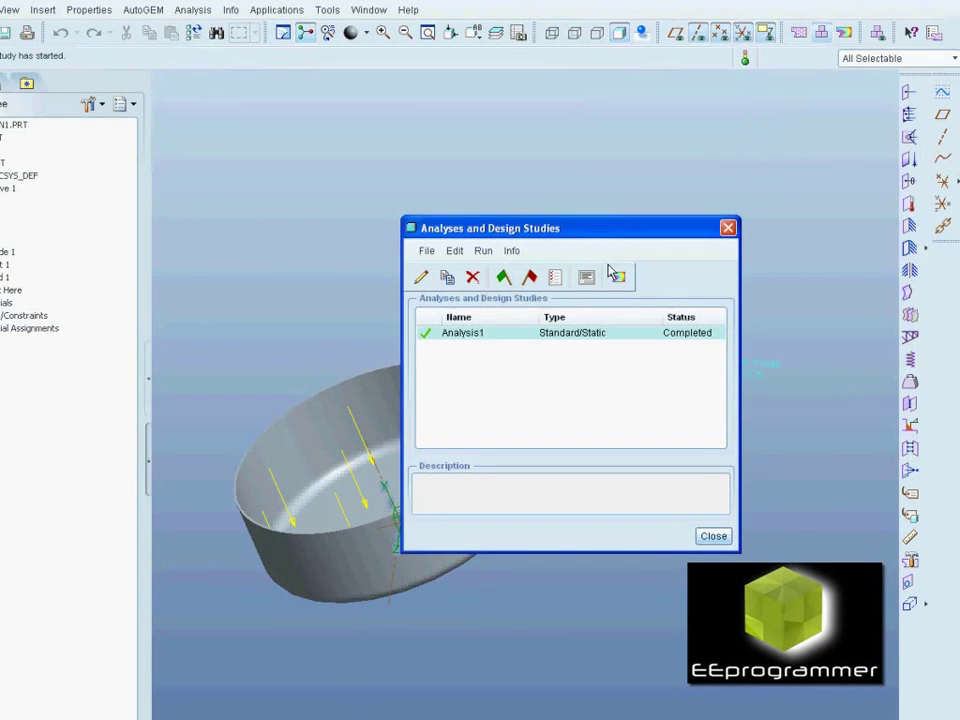
click(727, 228)
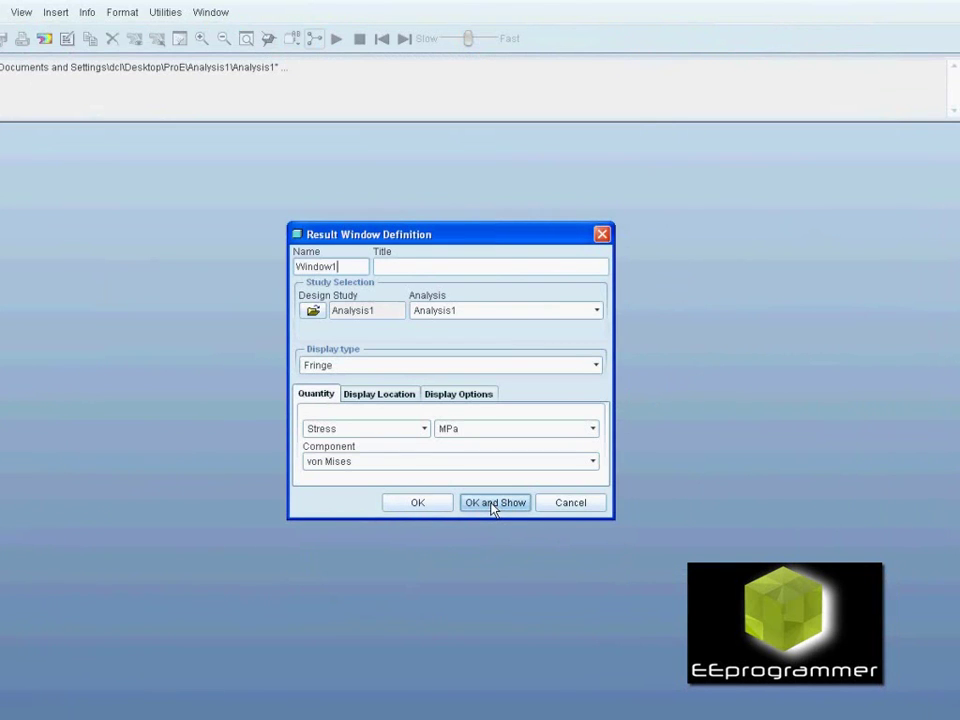
Display the von Mises fringe peaking at 6.905e+02, then close the results window unsaved
click(494, 503)
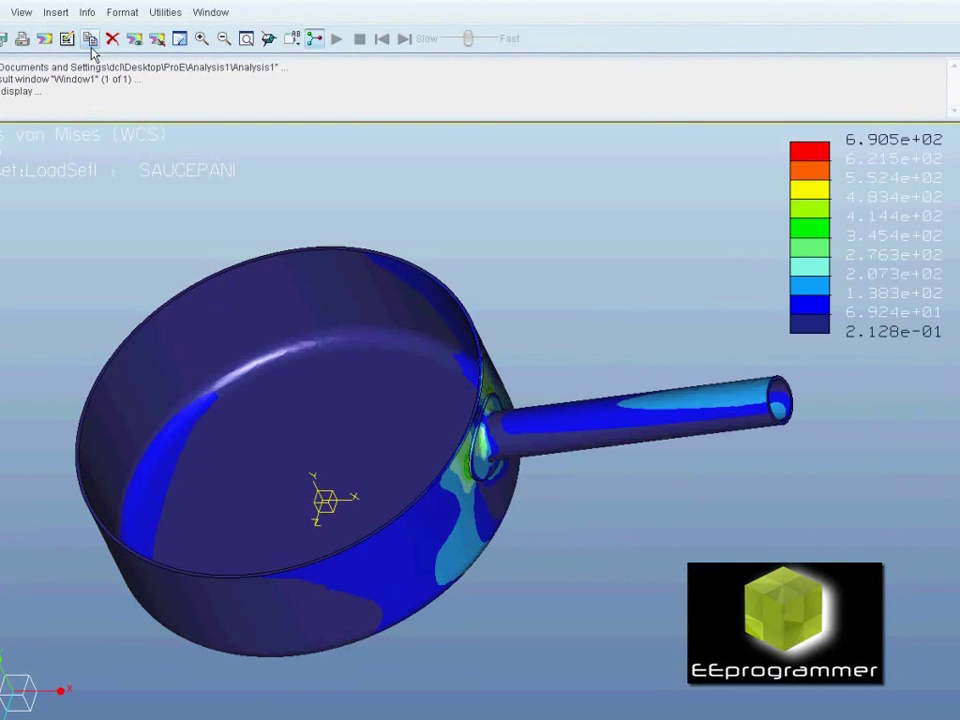
click(0, 12)
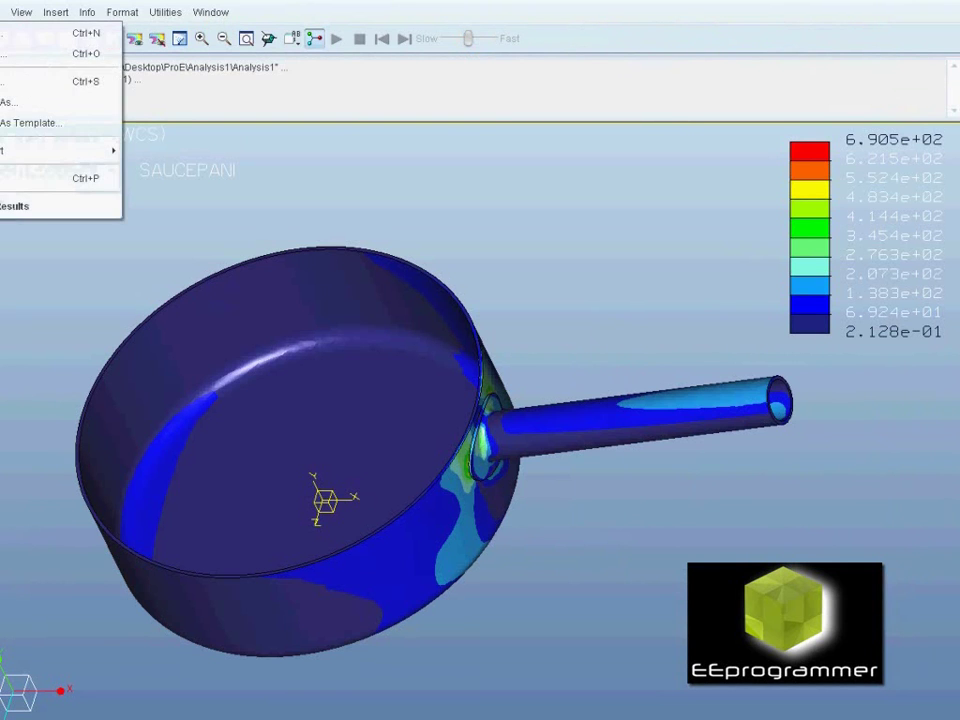
click(2, 102)
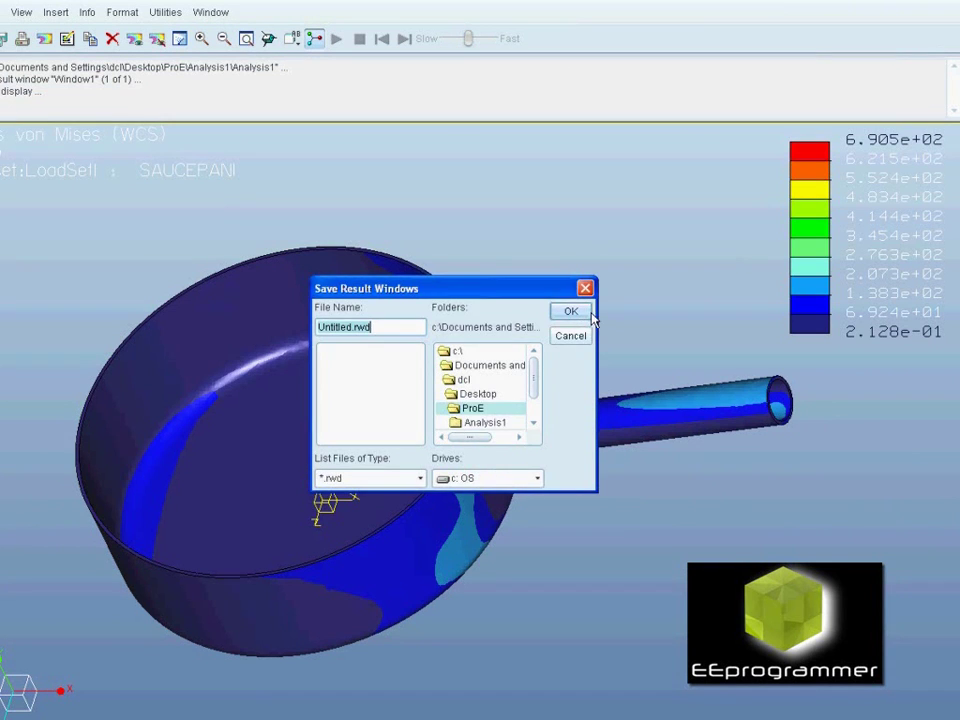
click(570, 336)
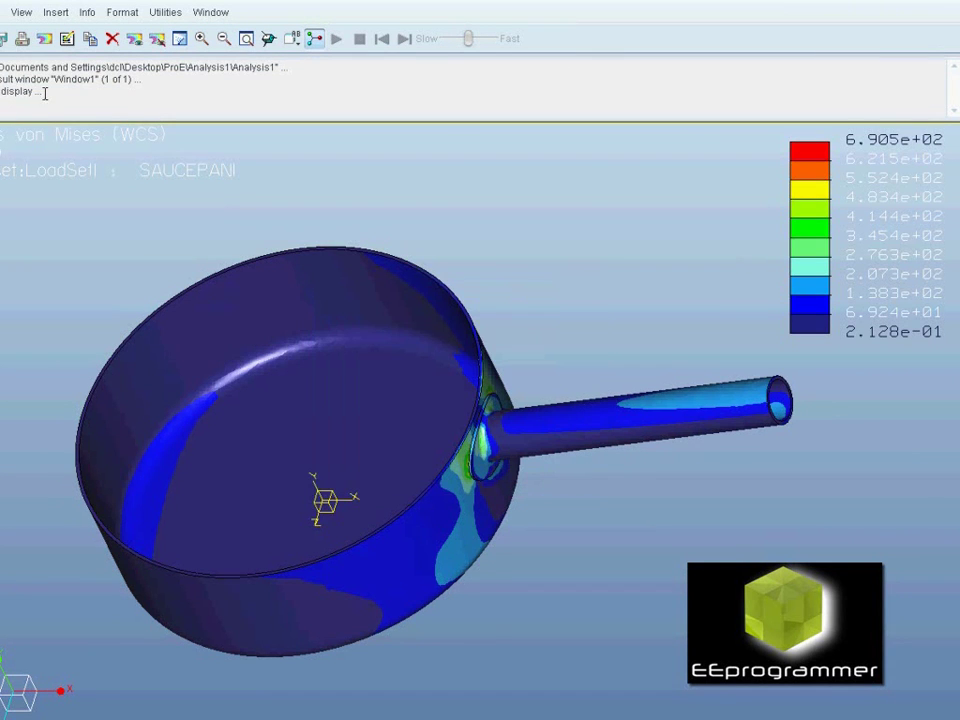
click(955, 3)
click(464, 425)
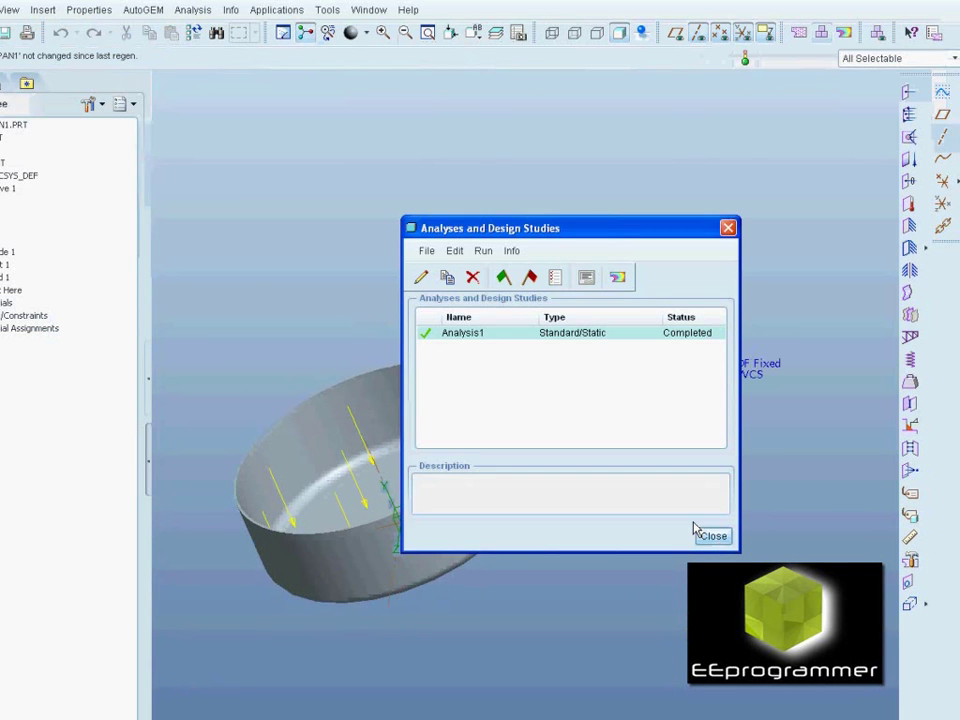
Close the analyses list and set the Mechanica Model Setup type to Thermal
click(701, 533)
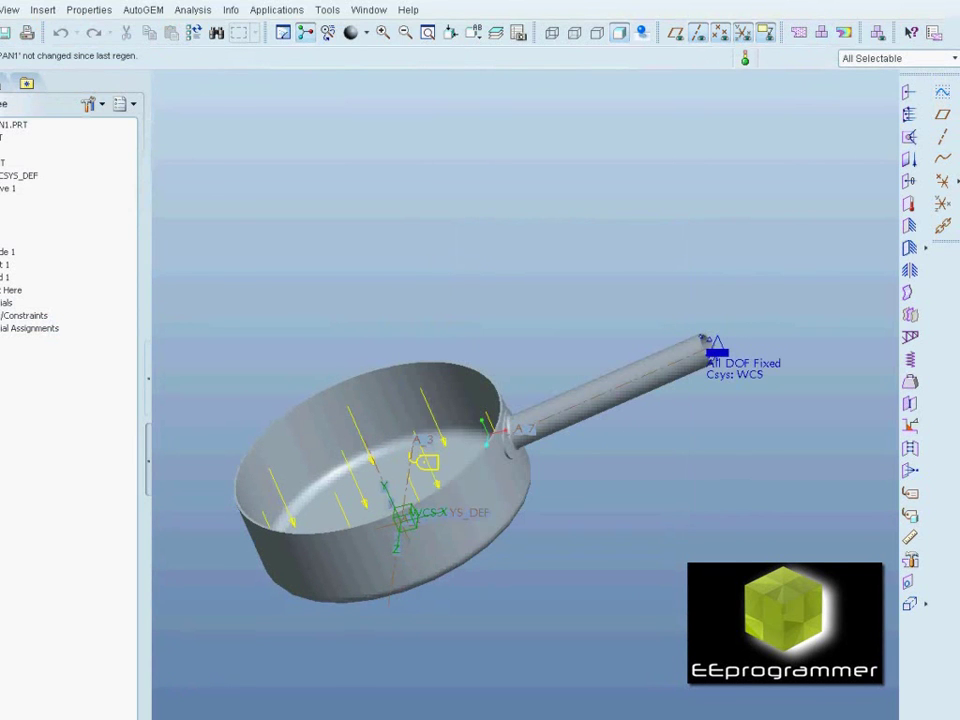
key(alt+e)
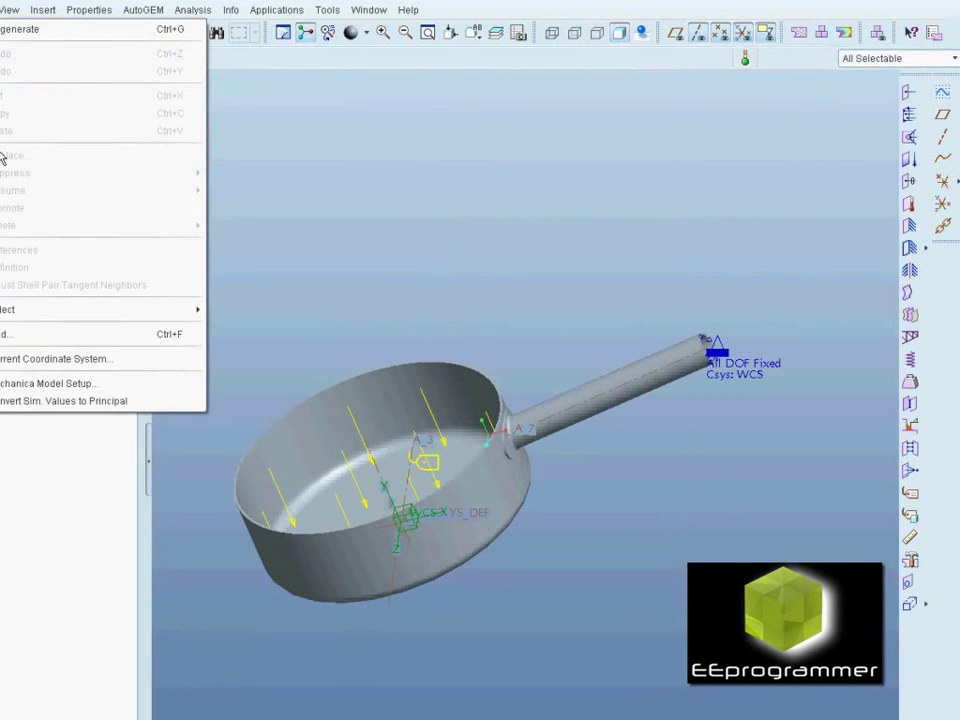
click(32, 383)
click(891, 154)
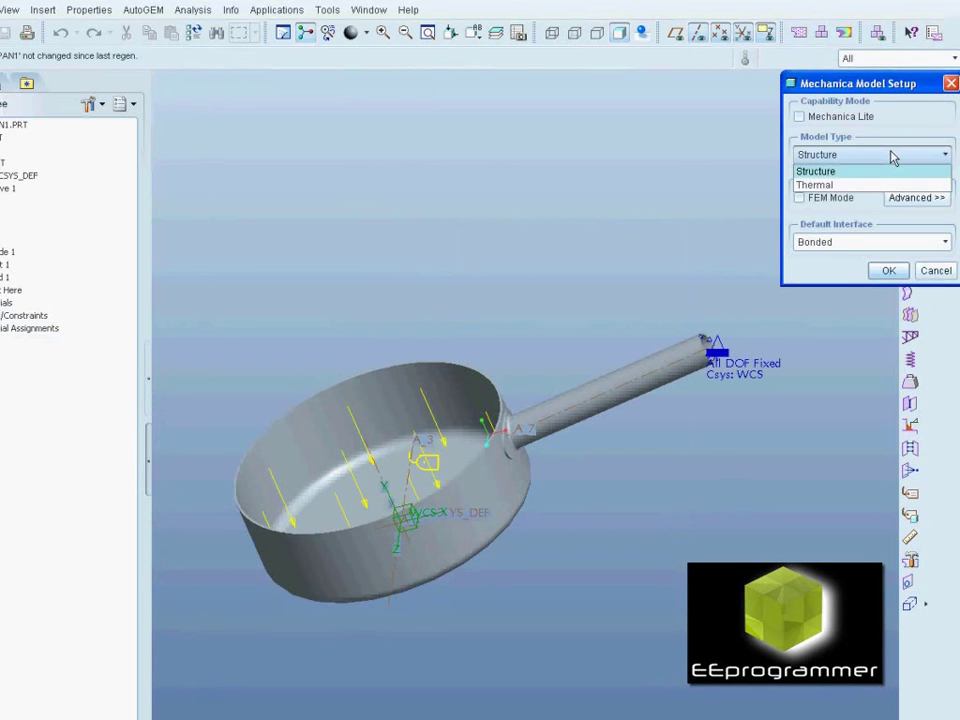
click(879, 183)
click(887, 270)
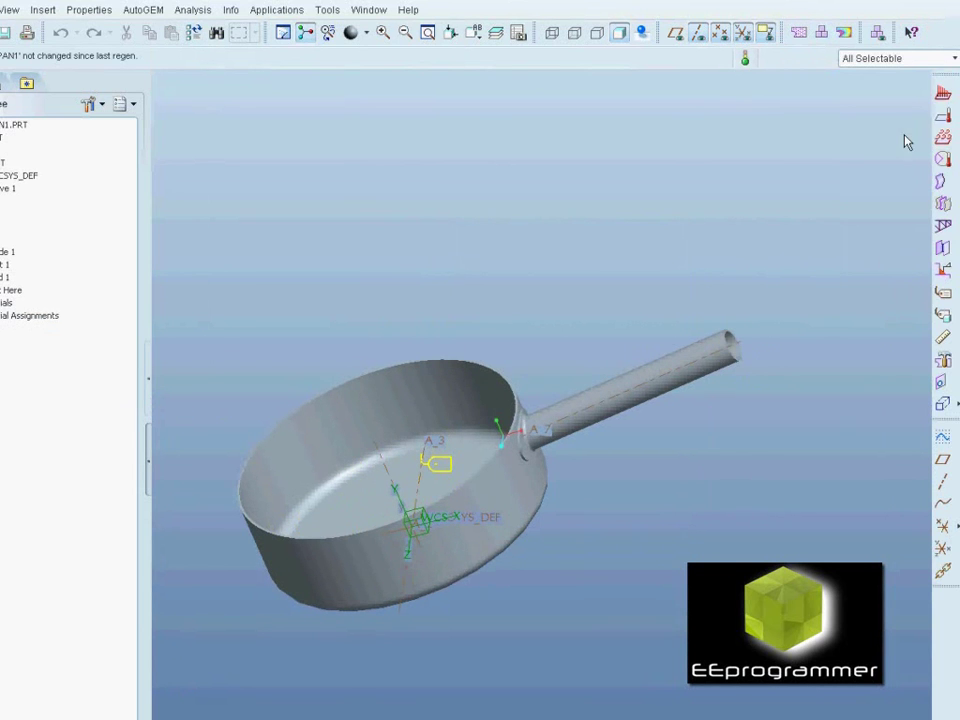
click(942, 133)
Apply HeatLoad2, a uniform 200 W heat load, to the pan's bottom face
middle_drag(776, 502, 373, 536)
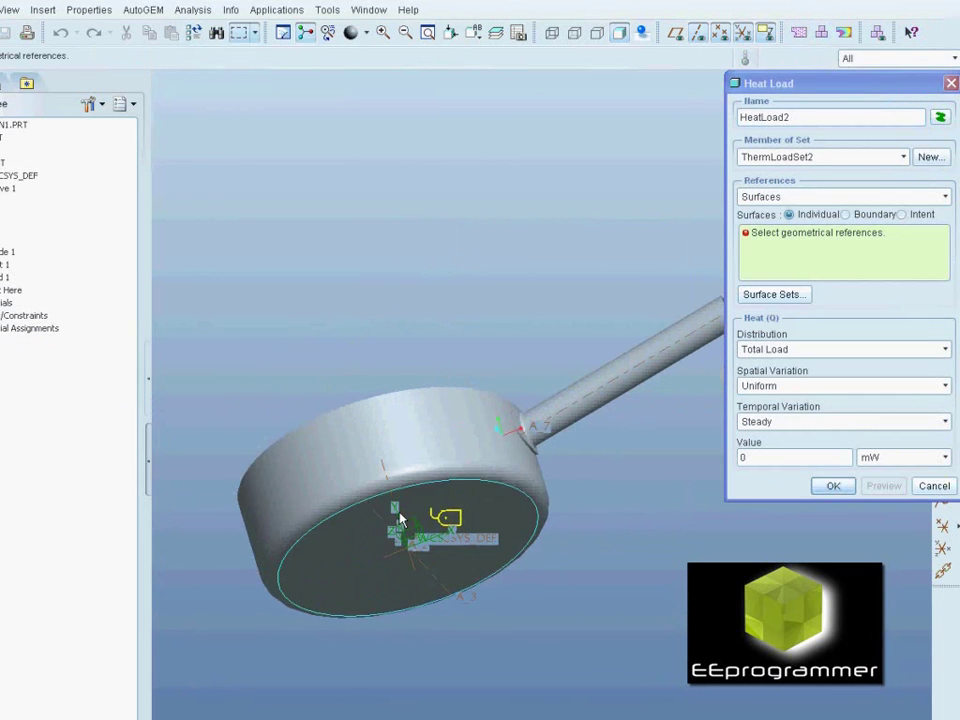
click(373, 536)
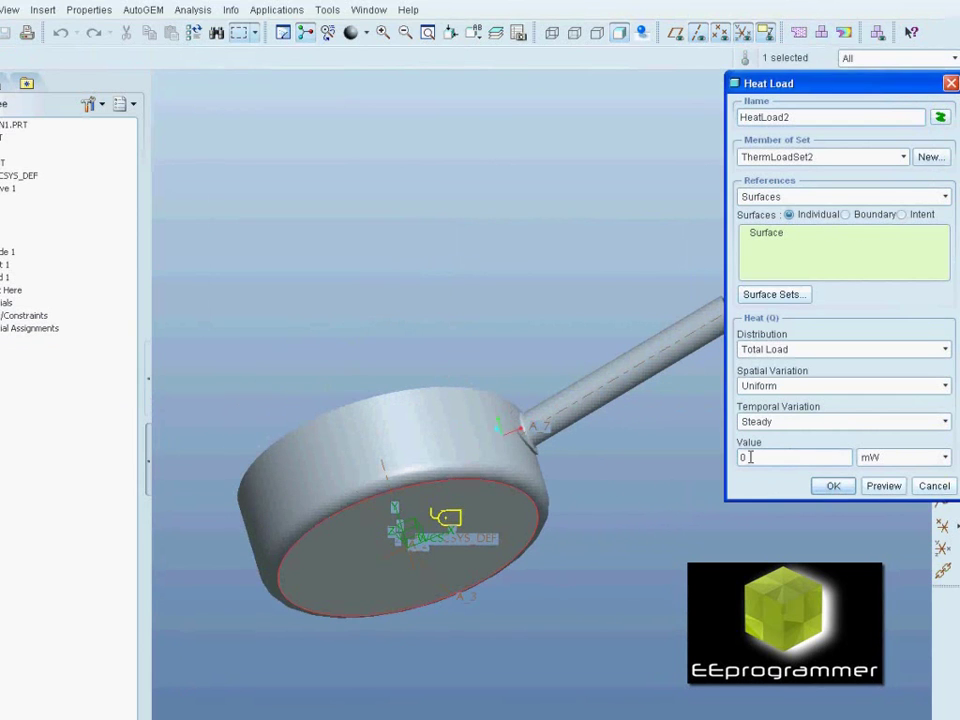
click(872, 457)
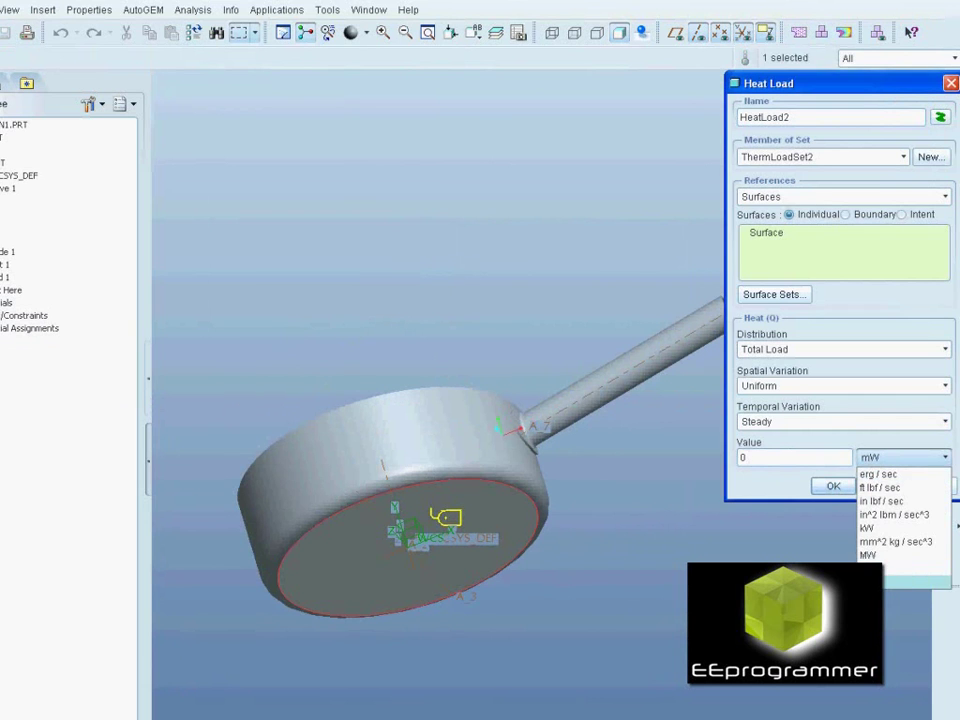
click(868, 568)
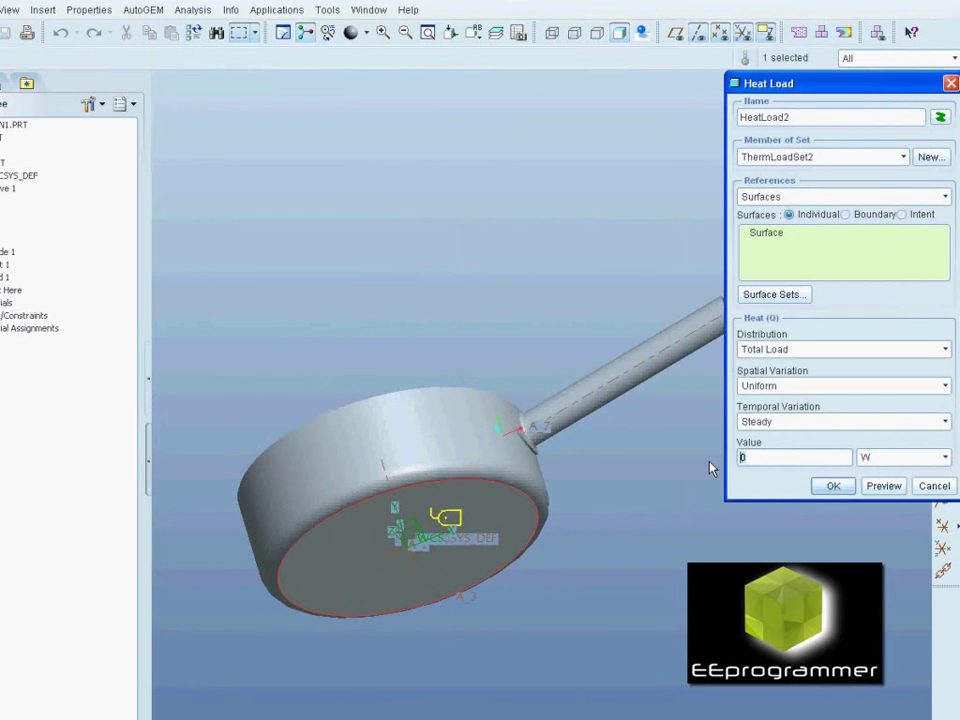
text(200)
click(884, 486)
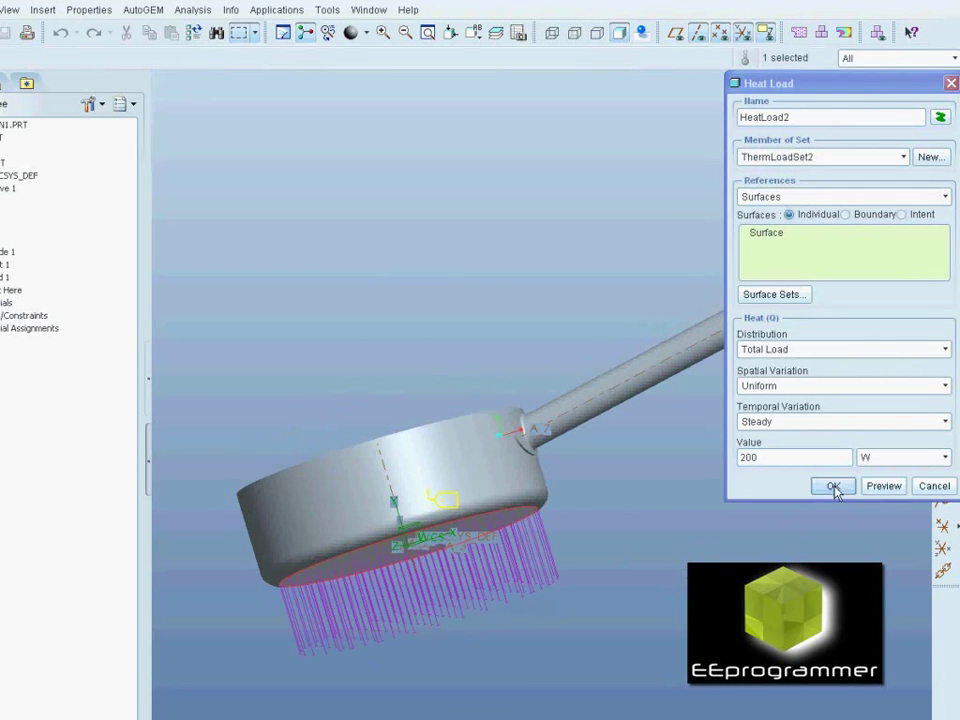
click(834, 486)
middle_drag(724, 452, 724, 493)
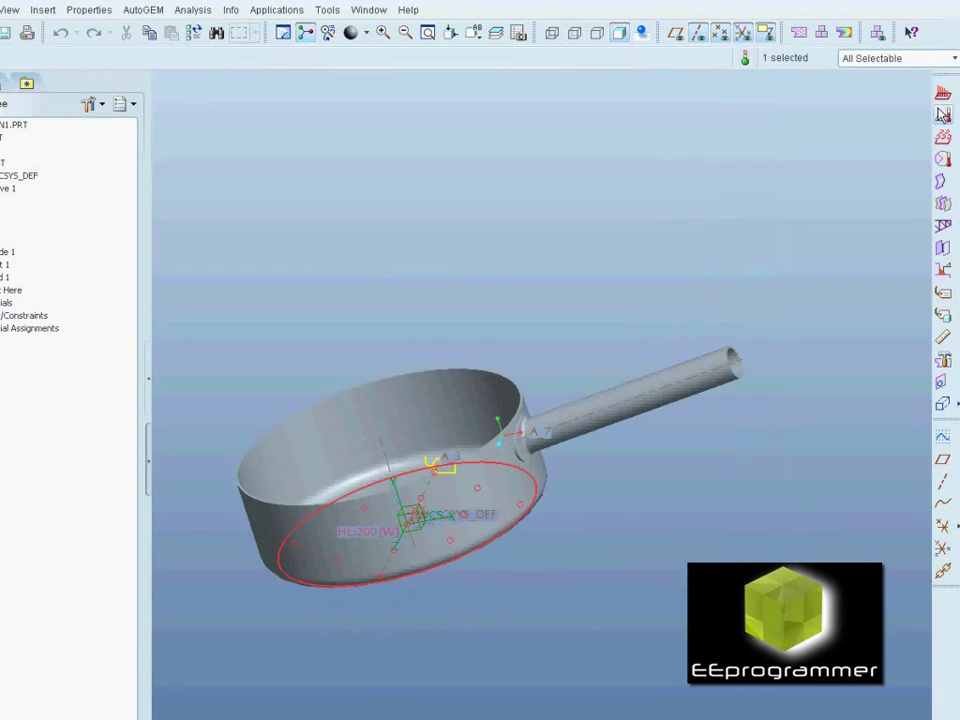
click(943, 114)
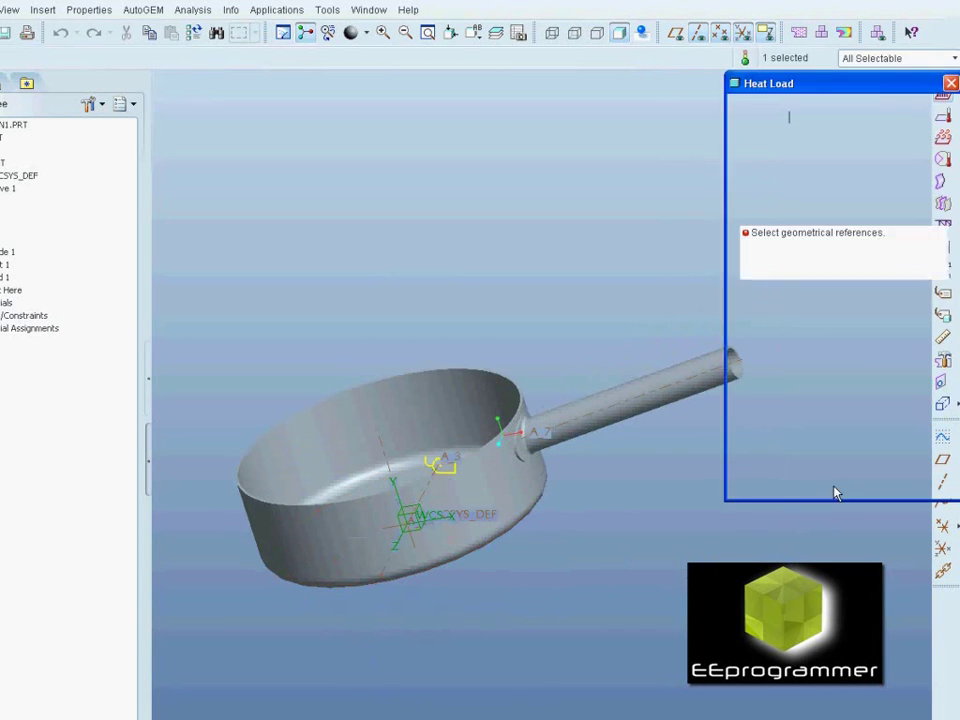
Apply HeatLoad3, a uniform 1000 W heat load, to both handle surfaces
click(600, 432)
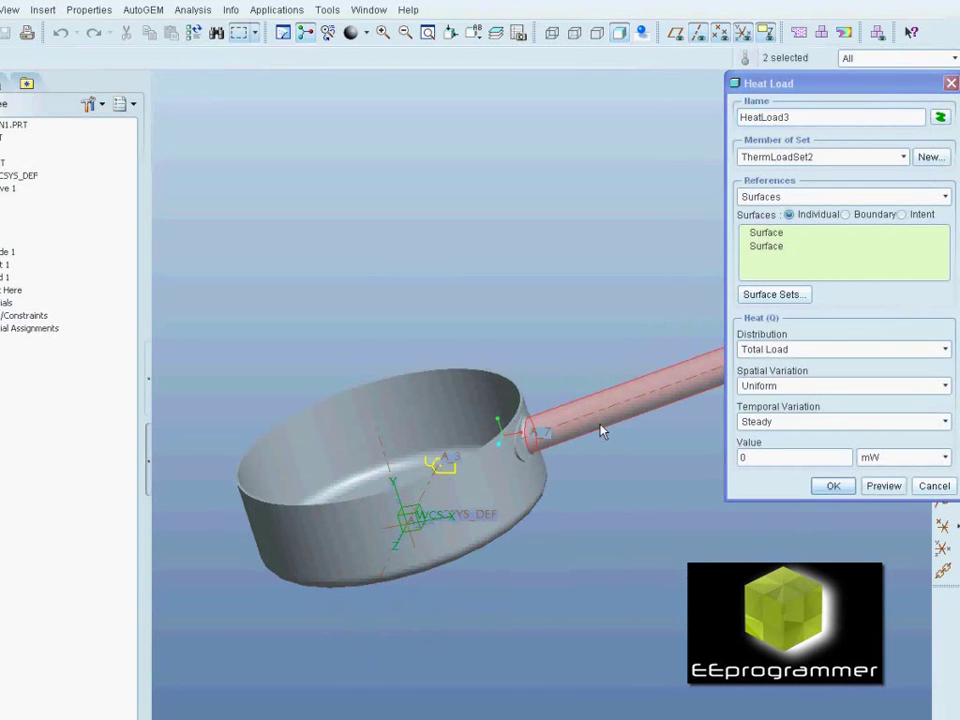
click(874, 462)
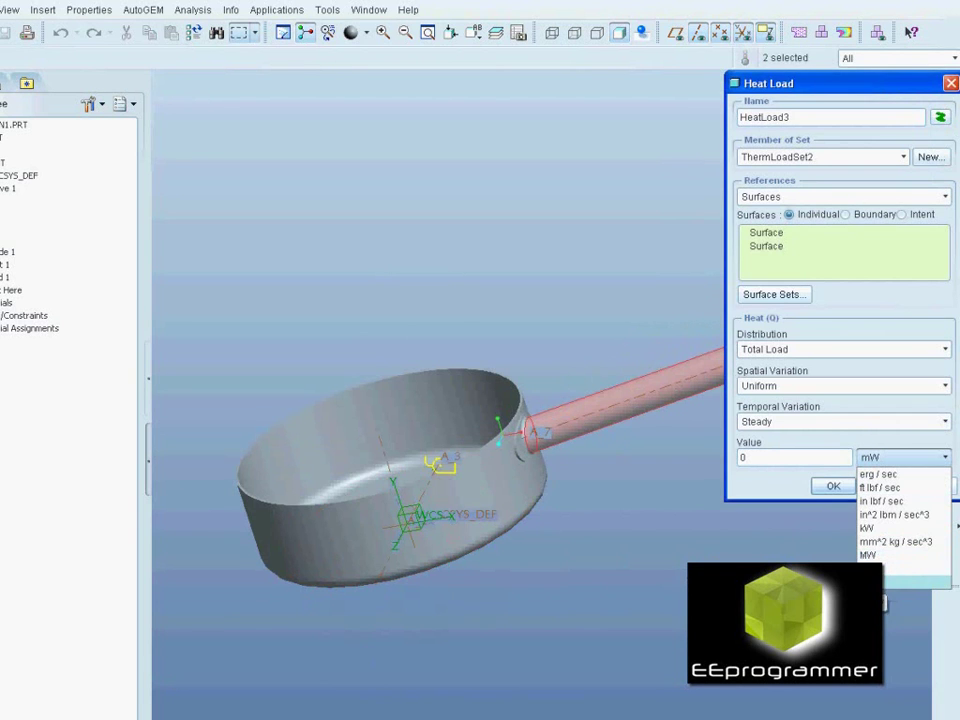
click(868, 568)
double_click(740, 457)
text(1000)
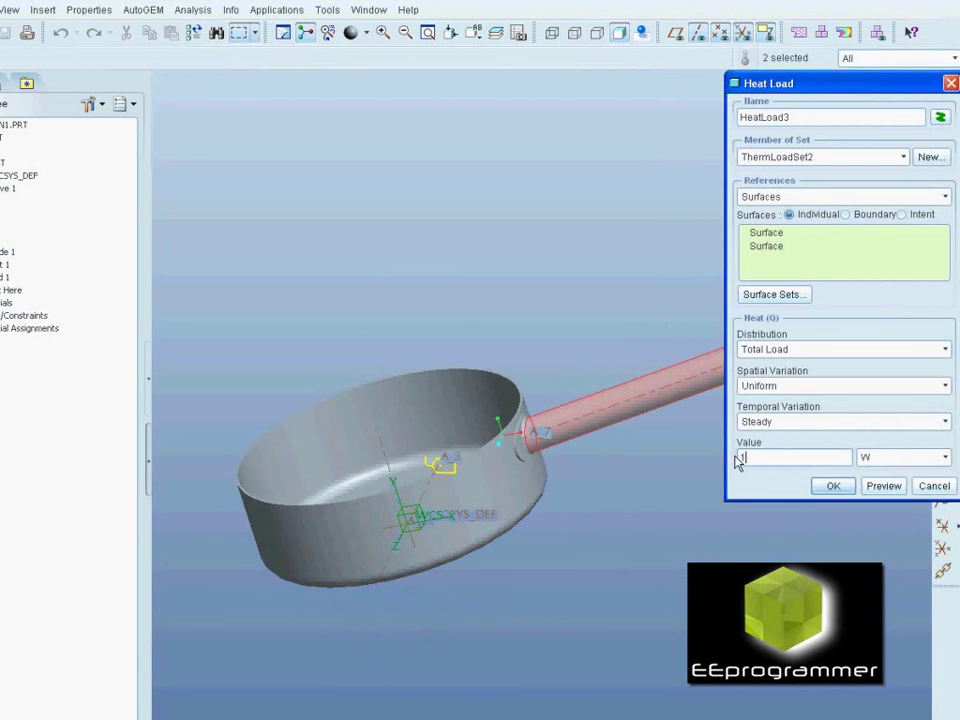
click(868, 487)
click(852, 486)
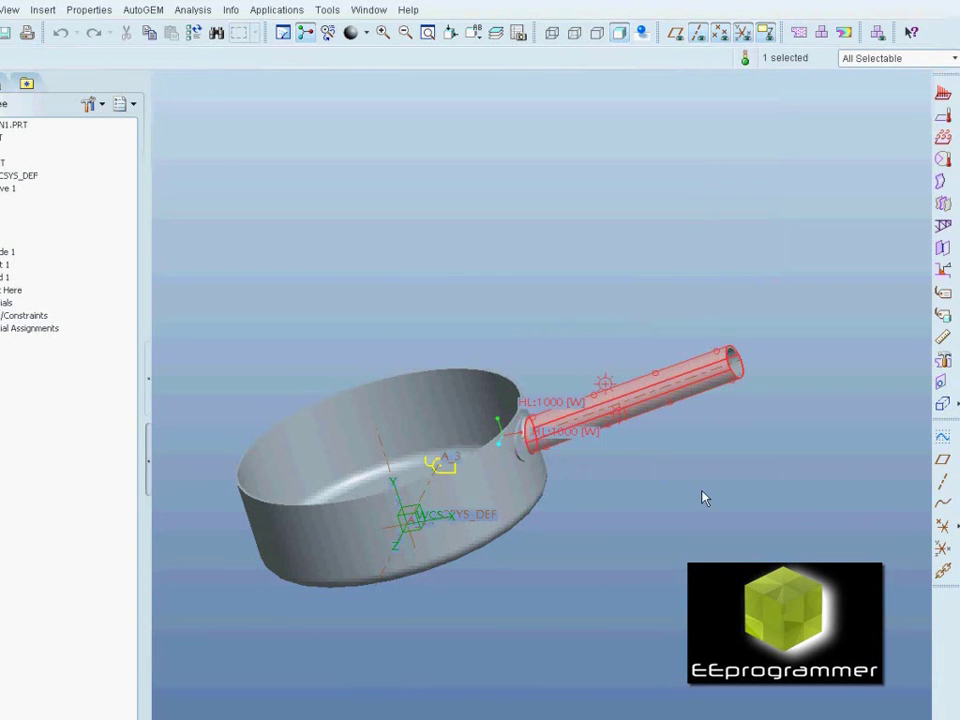
Add convection on the pan surfaces with h = 350 W/(m^2 K) and 400 C bulk temperature
click(943, 140)
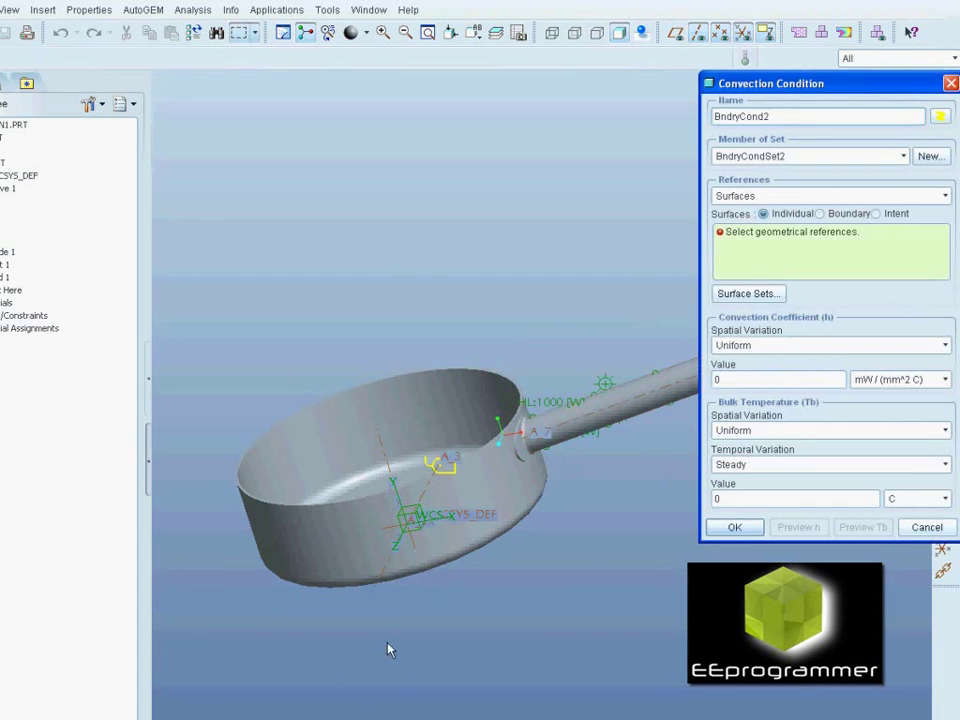
click(352, 558)
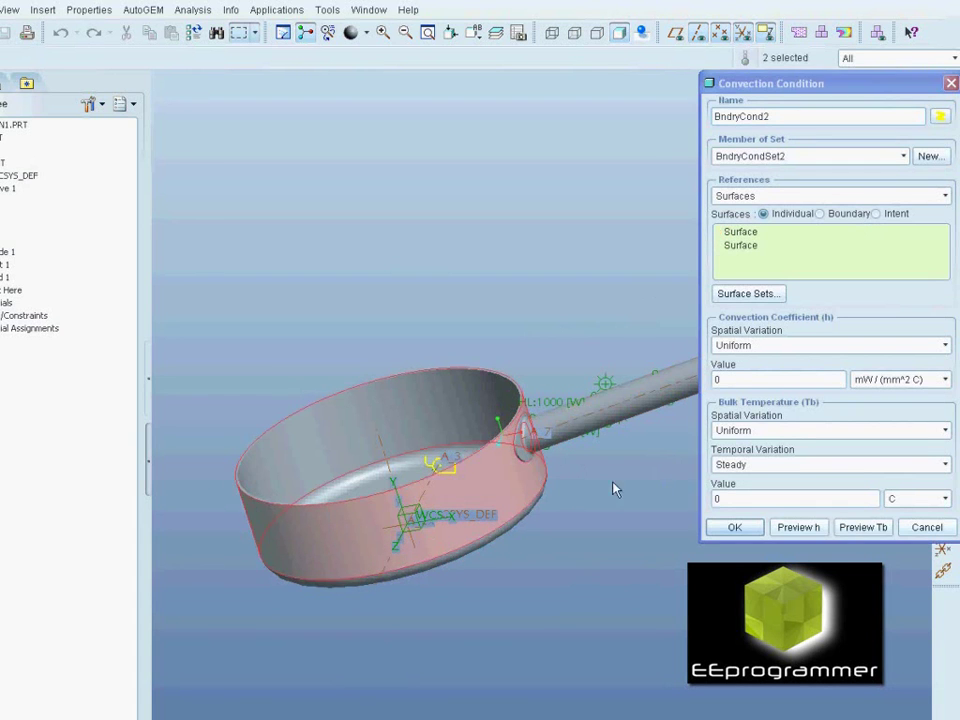
click(900, 381)
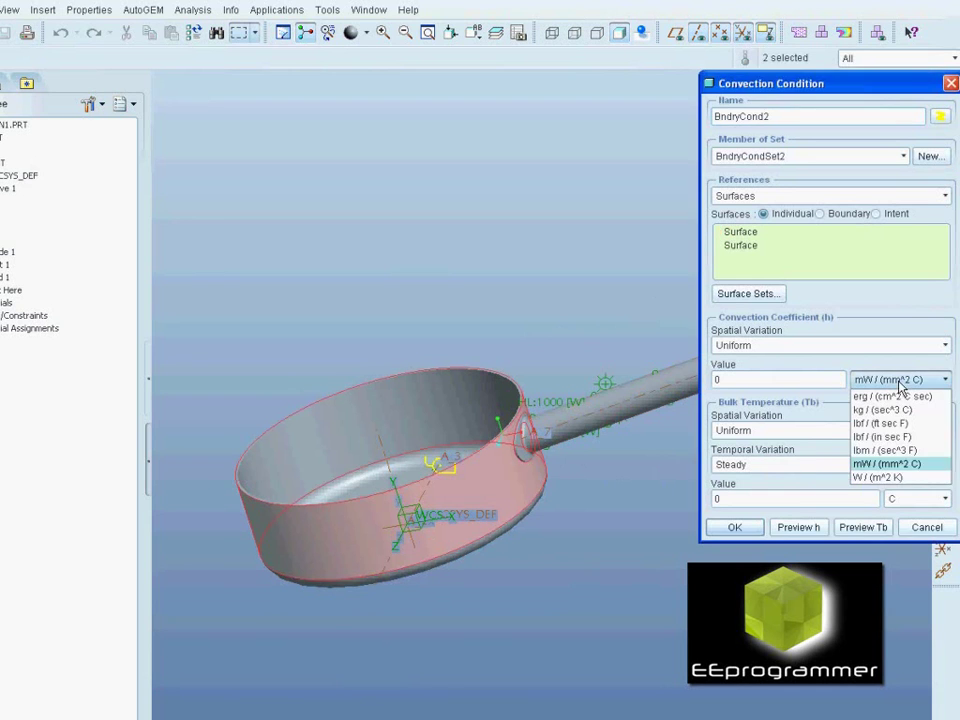
click(885, 477)
drag(757, 380, 703, 379)
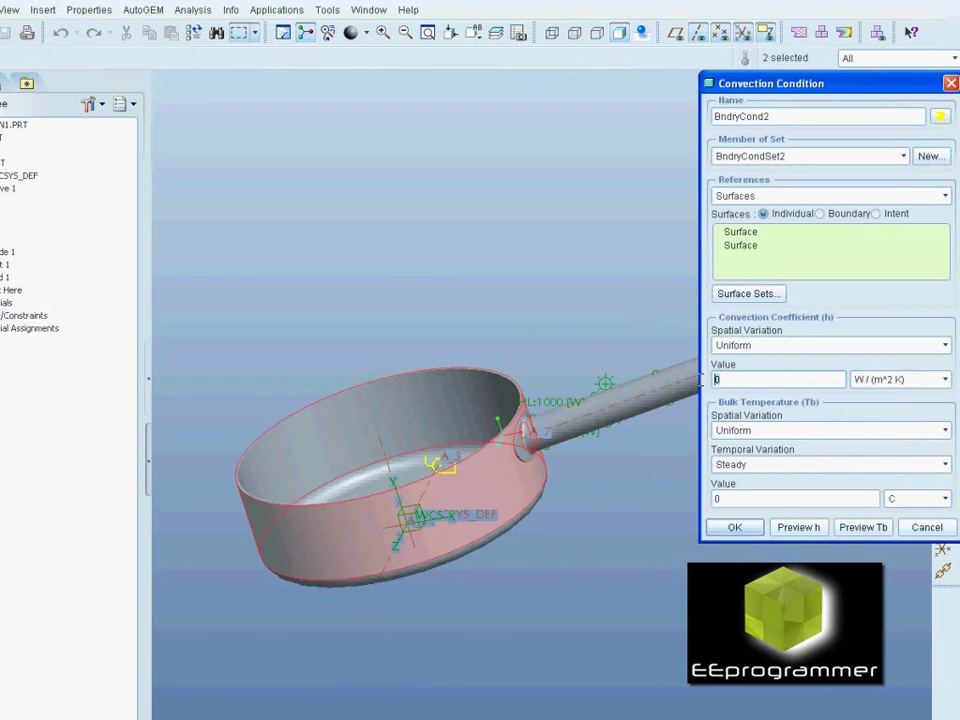
text(35)
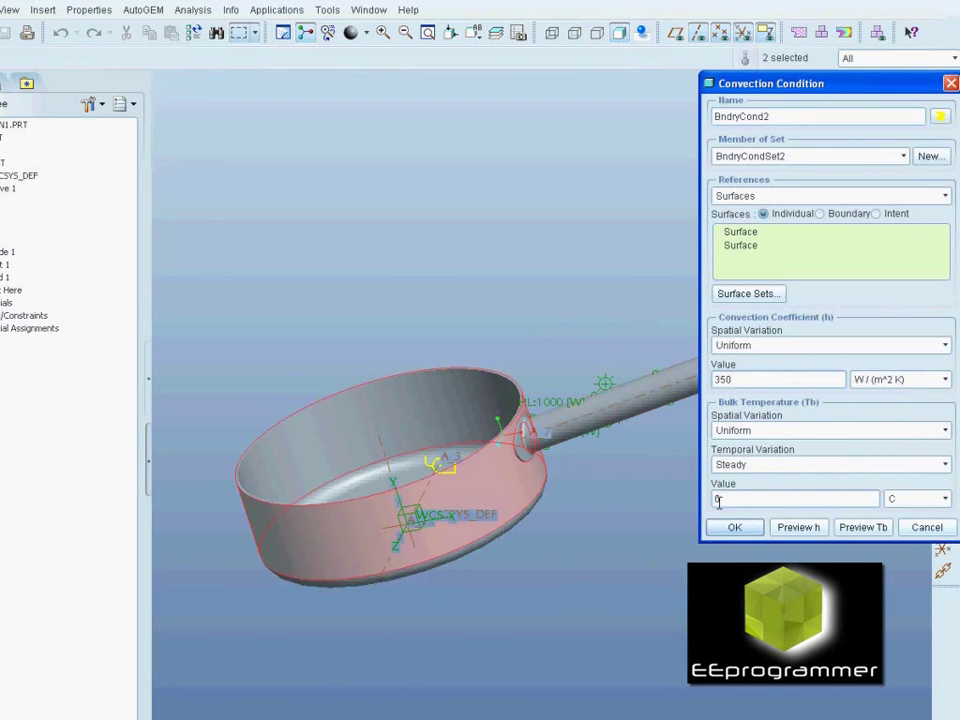
drag(724, 498, 695, 502)
text(400)
click(735, 527)
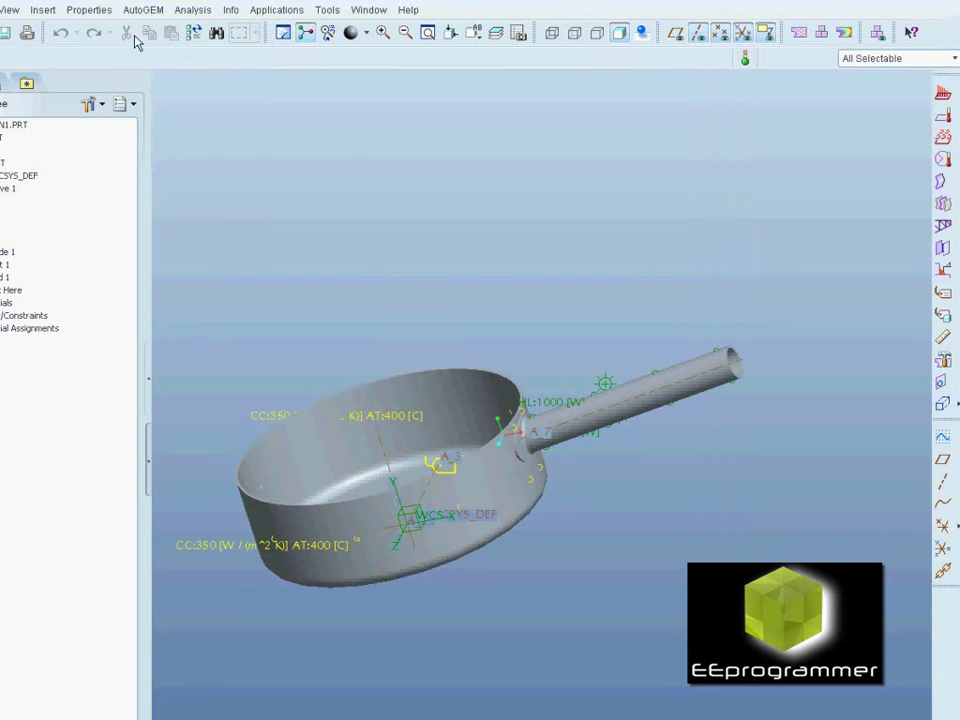
click(193, 11)
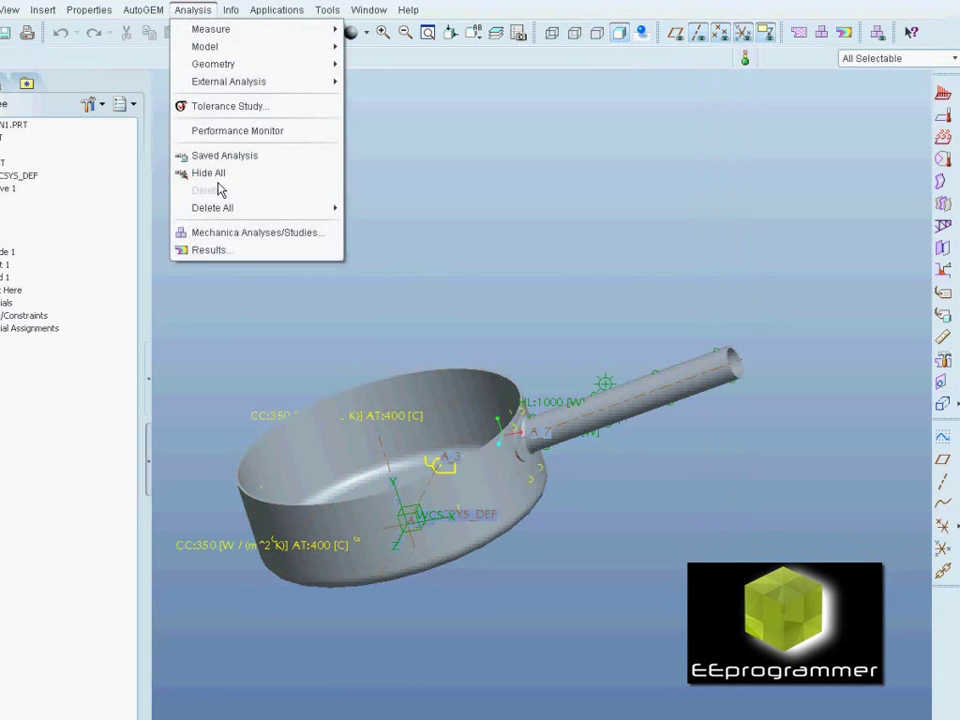
Create steady-state thermal analysis Analysis2 using Multi-Pass Adaptive convergence
click(222, 233)
click(430, 251)
click(470, 270)
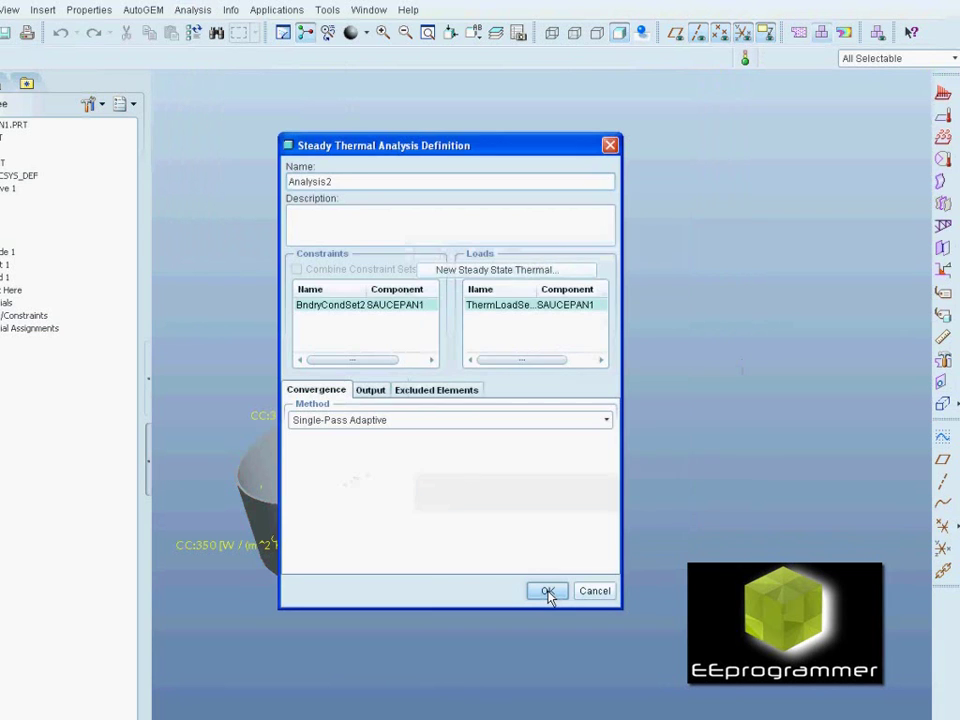
click(428, 421)
click(421, 437)
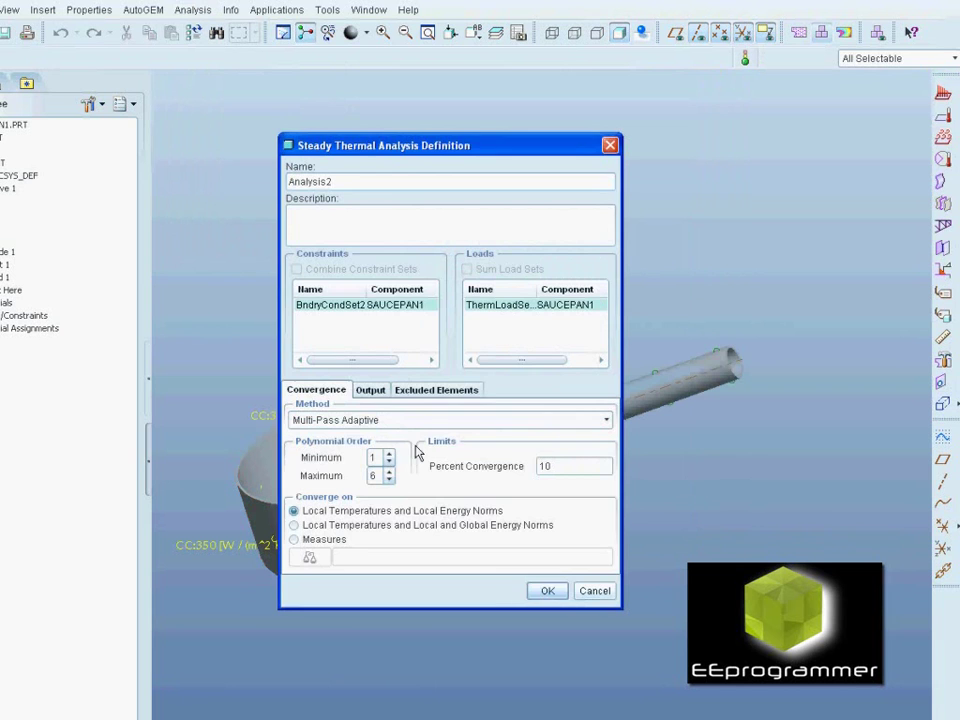
click(547, 591)
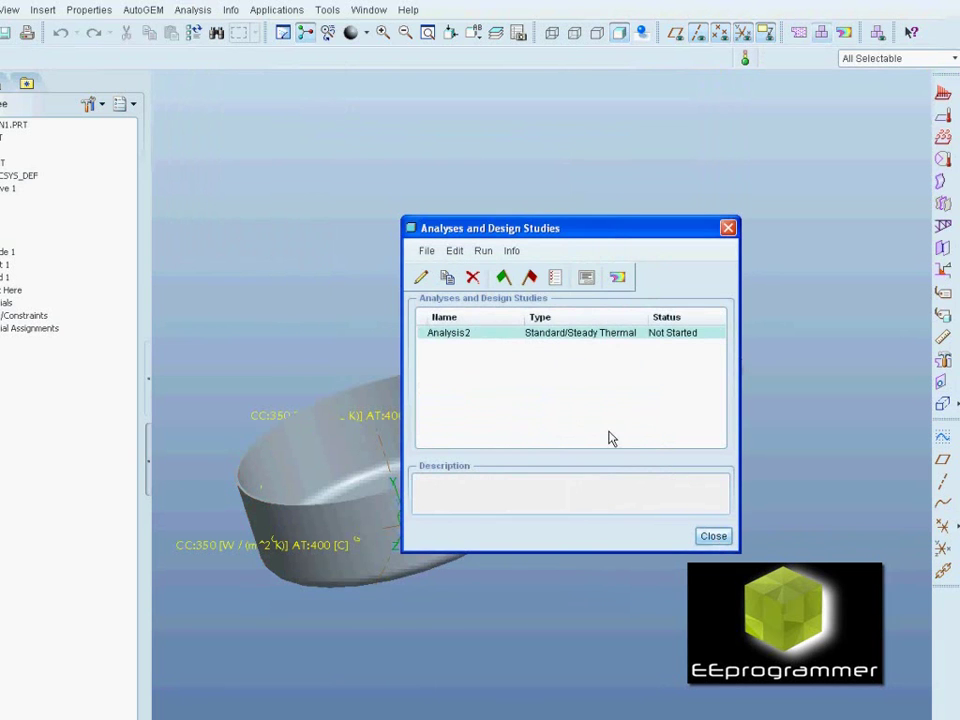
Run Analysis2 to completion, overwriting the old output files, and open its results
click(503, 277)
click(422, 420)
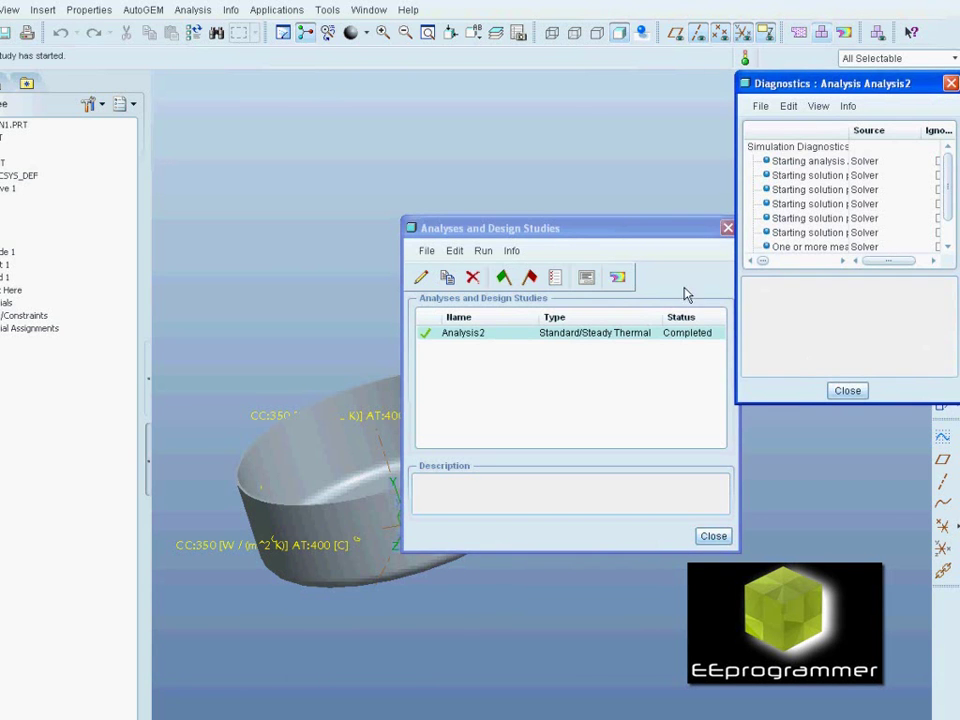
click(617, 278)
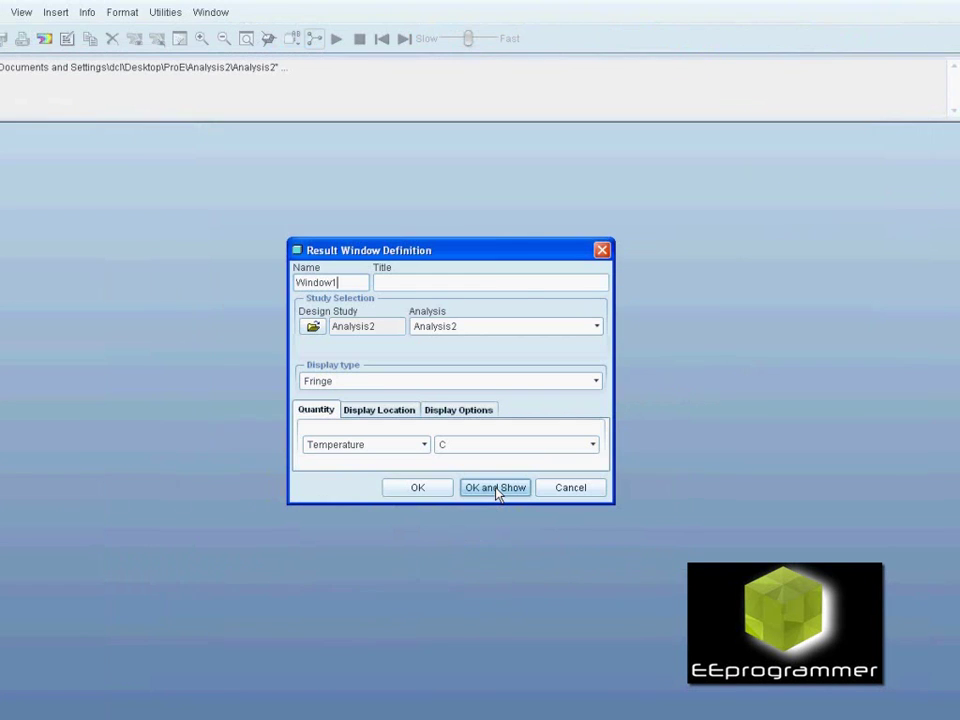
Show Analysis2's Temperature fringe (3.983e+02 to 3.600e+04), then close it without saving
click(425, 445)
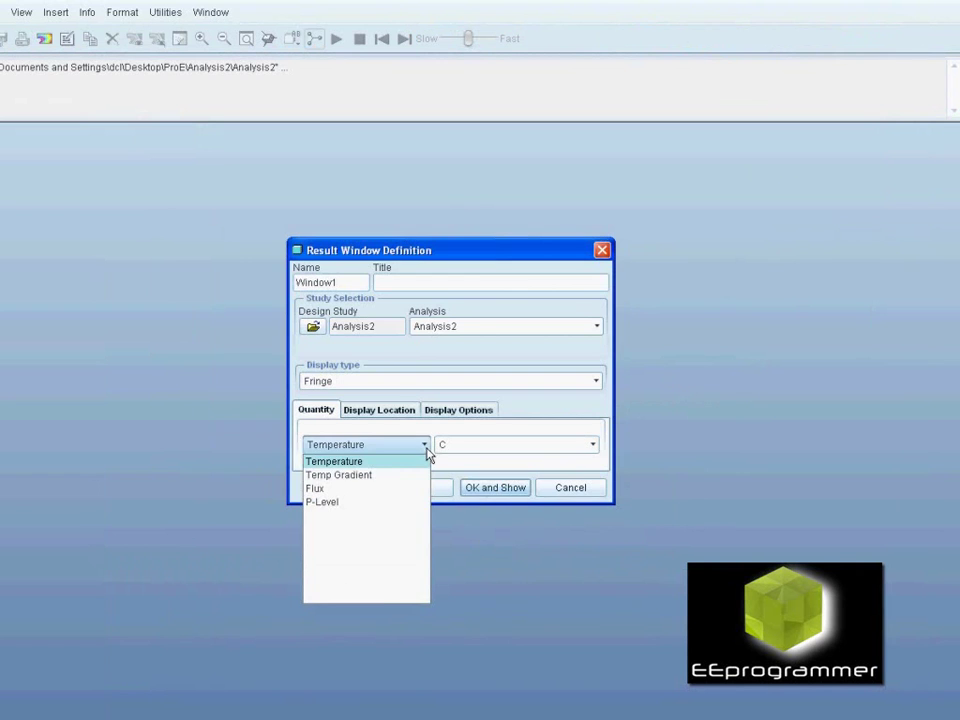
click(427, 458)
click(480, 488)
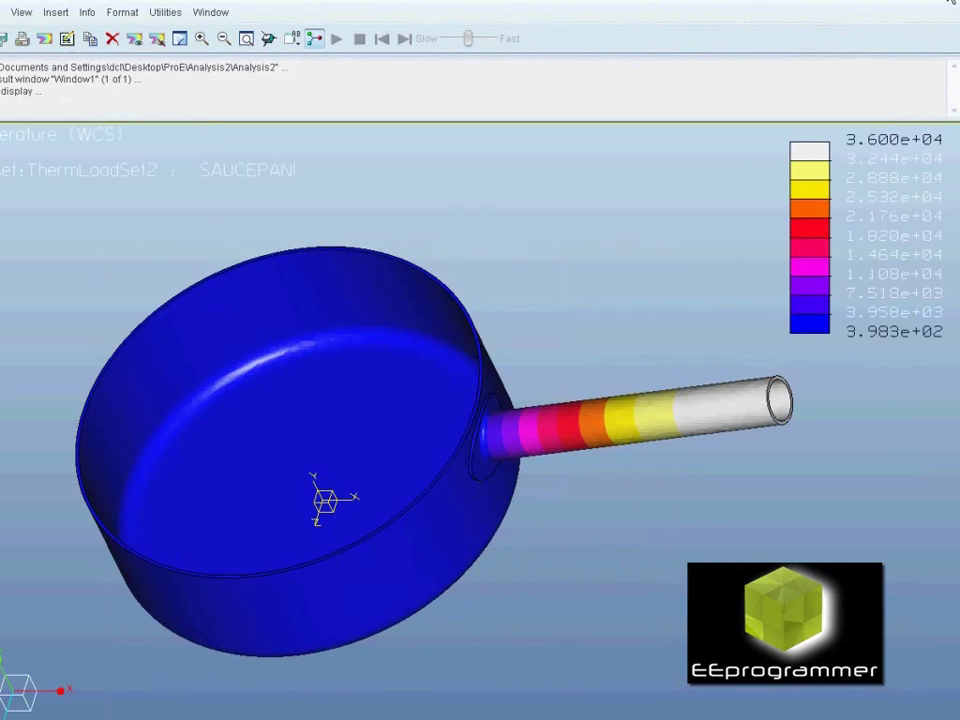
click(952, 5)
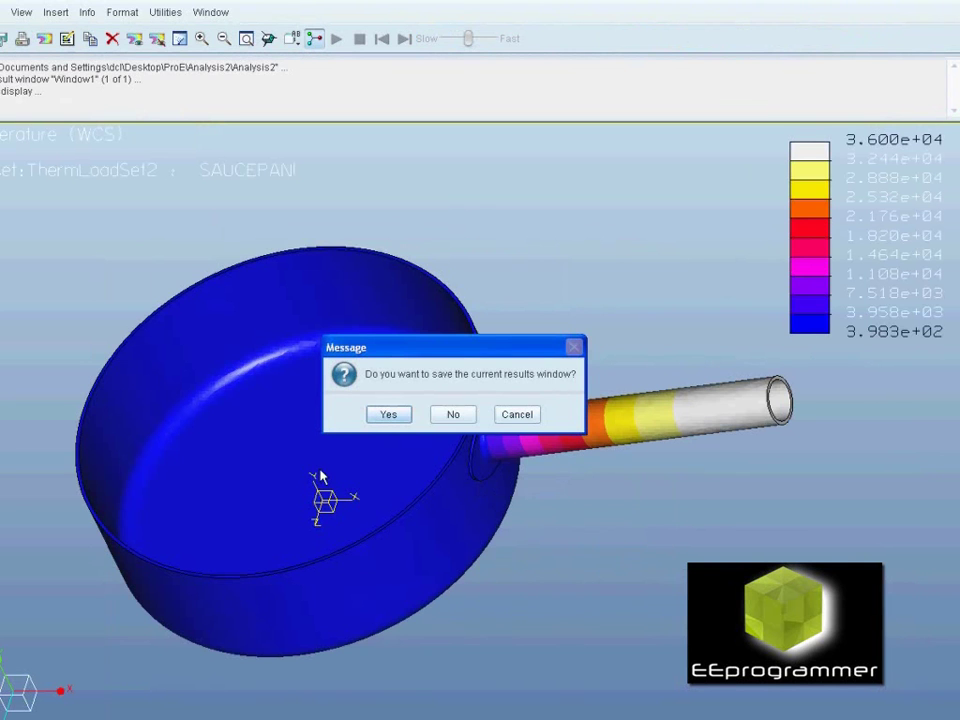
click(447, 414)
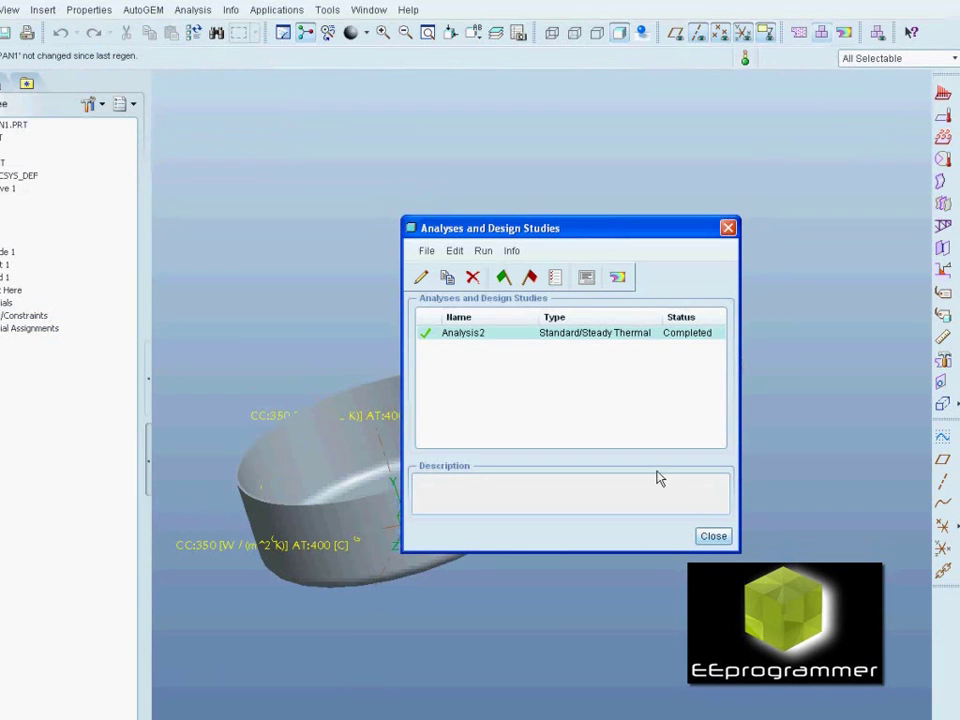
Change the Mechanica model type back to Structure
click(713, 537)
click(1, 9)
click(37, 384)
click(900, 155)
click(827, 170)
click(889, 271)
Add Load4, an MECT temperature load from the Analysis2 thermal results
click(41, 12)
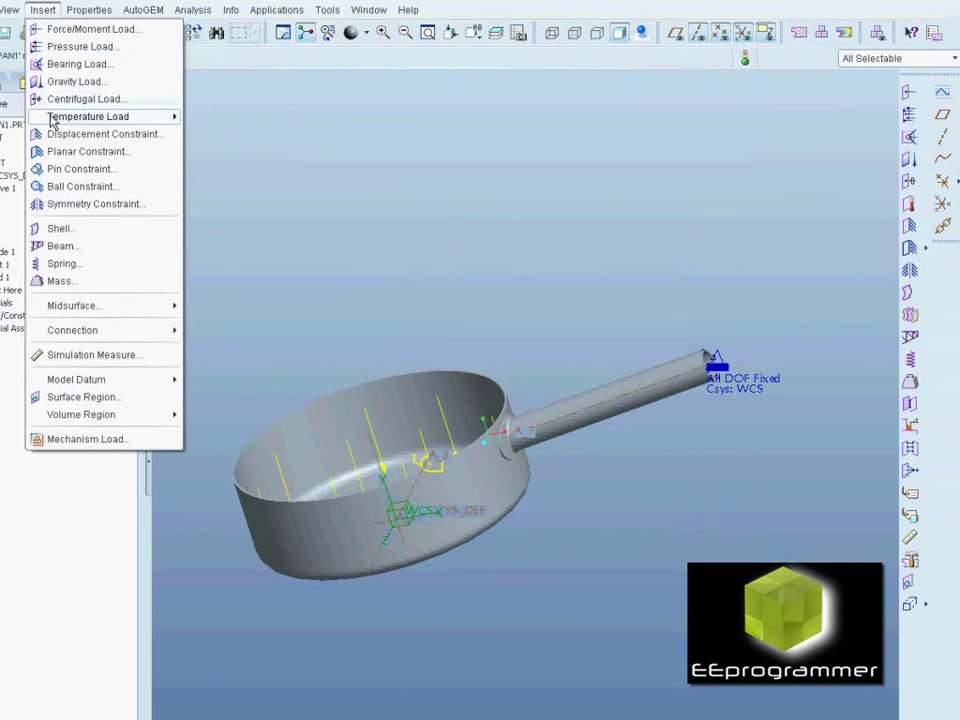
mouse_move(100, 117)
click(217, 152)
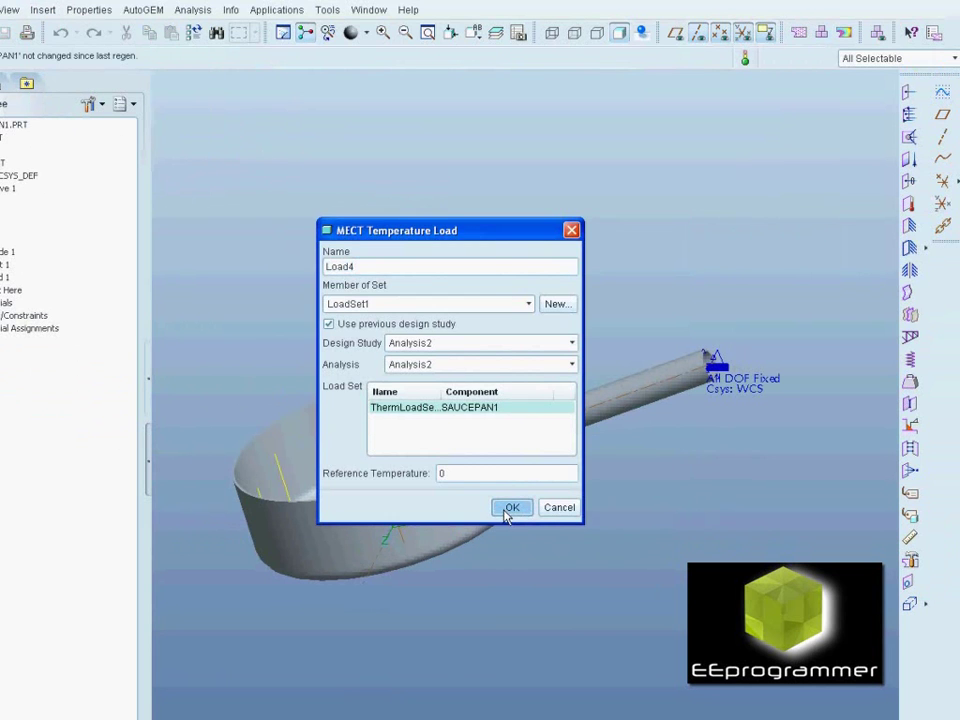
click(510, 508)
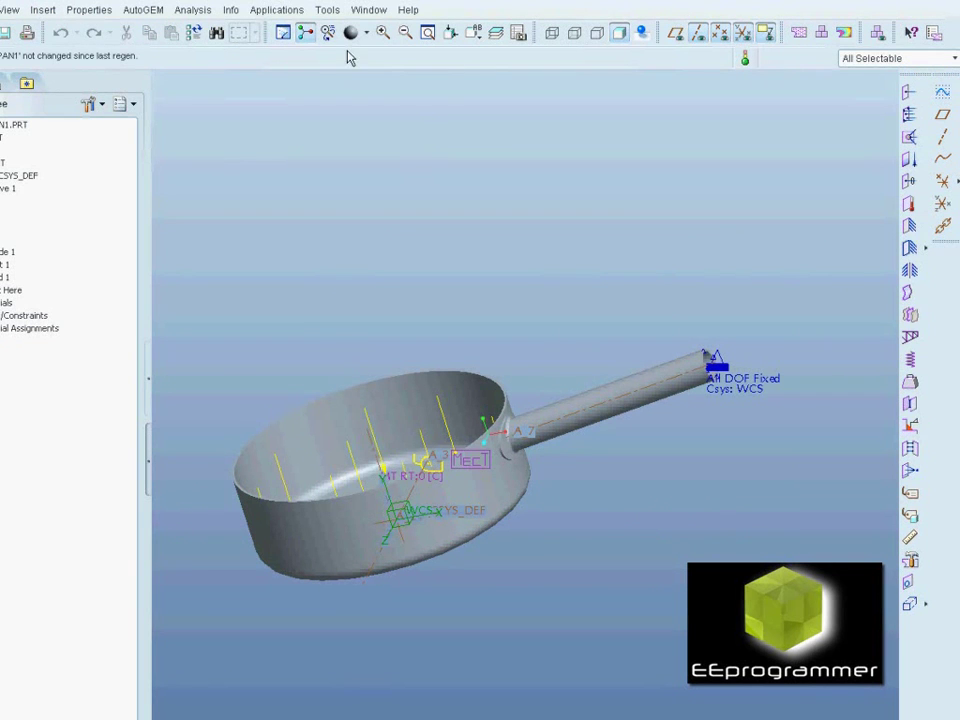
Rerun Analysis1 with the MECT temperature load, overwriting old output files
click(215, 12)
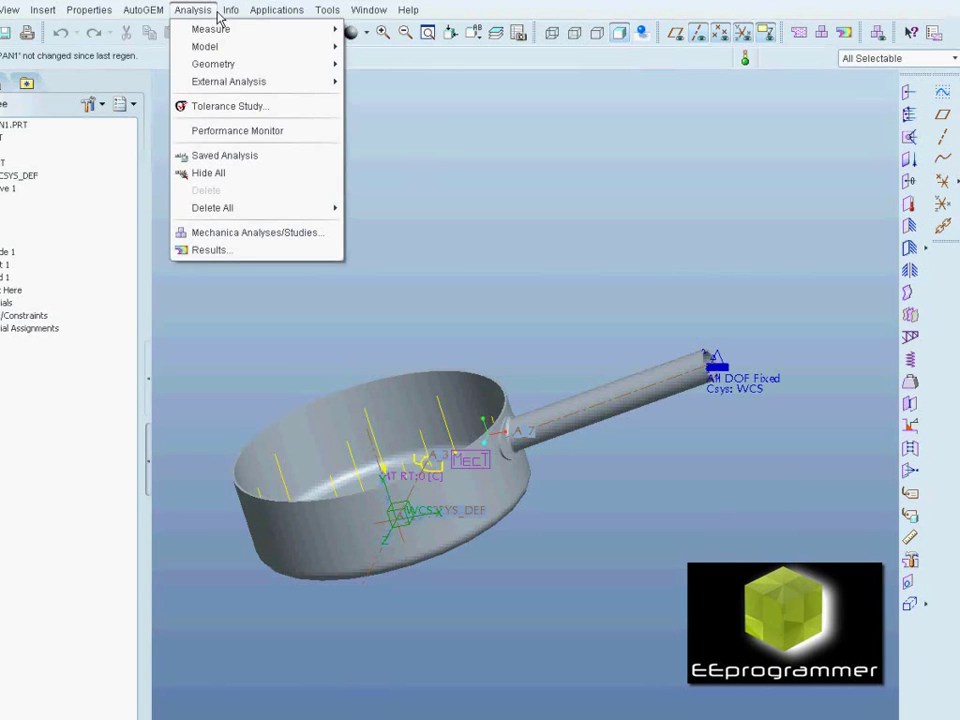
click(214, 232)
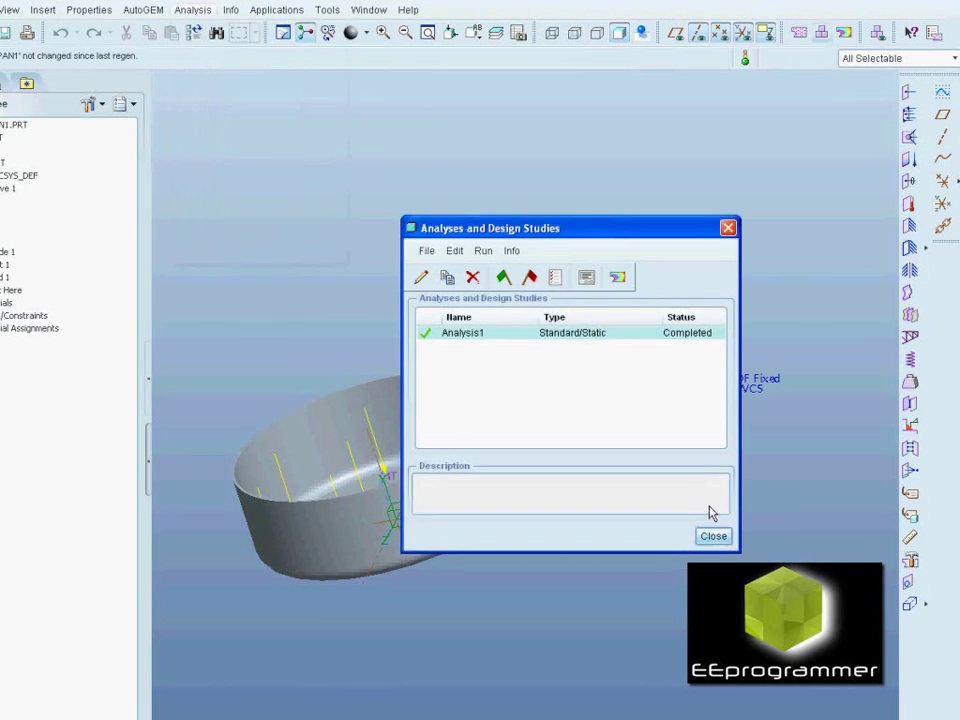
click(504, 278)
click(422, 416)
click(422, 416)
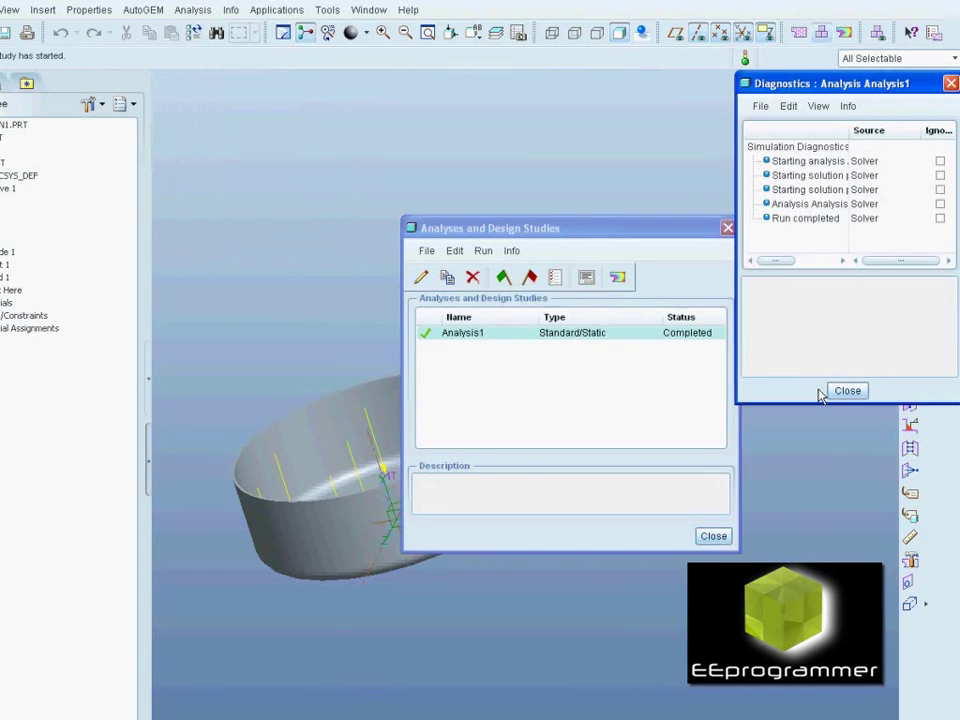
click(616, 279)
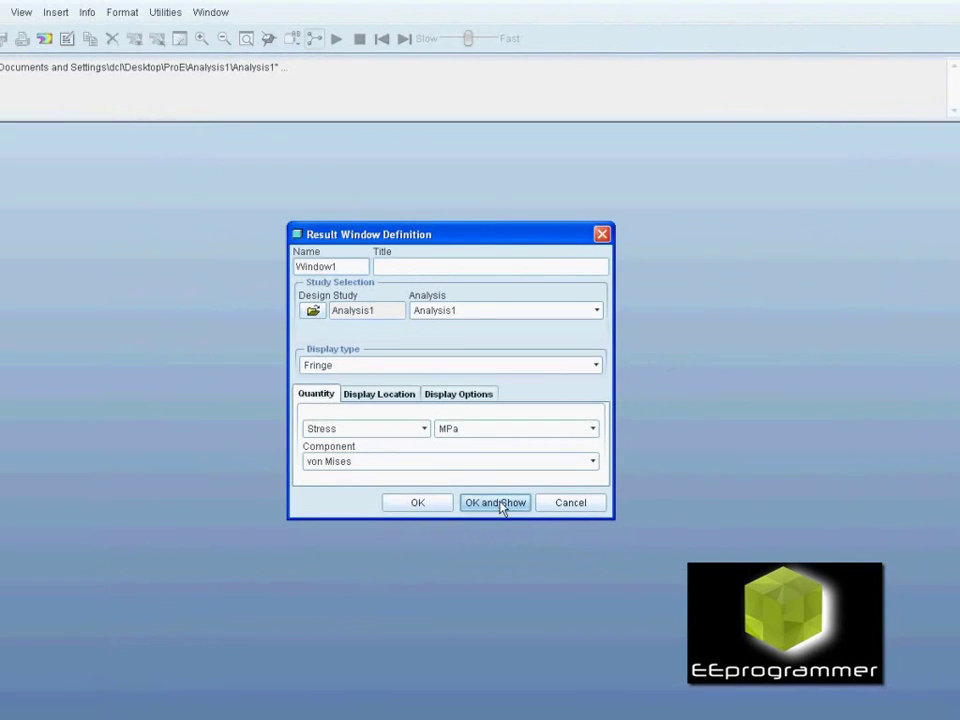
Show Analysis1's von Mises stress fringe, peaking at 4.730e+05
click(500, 507)
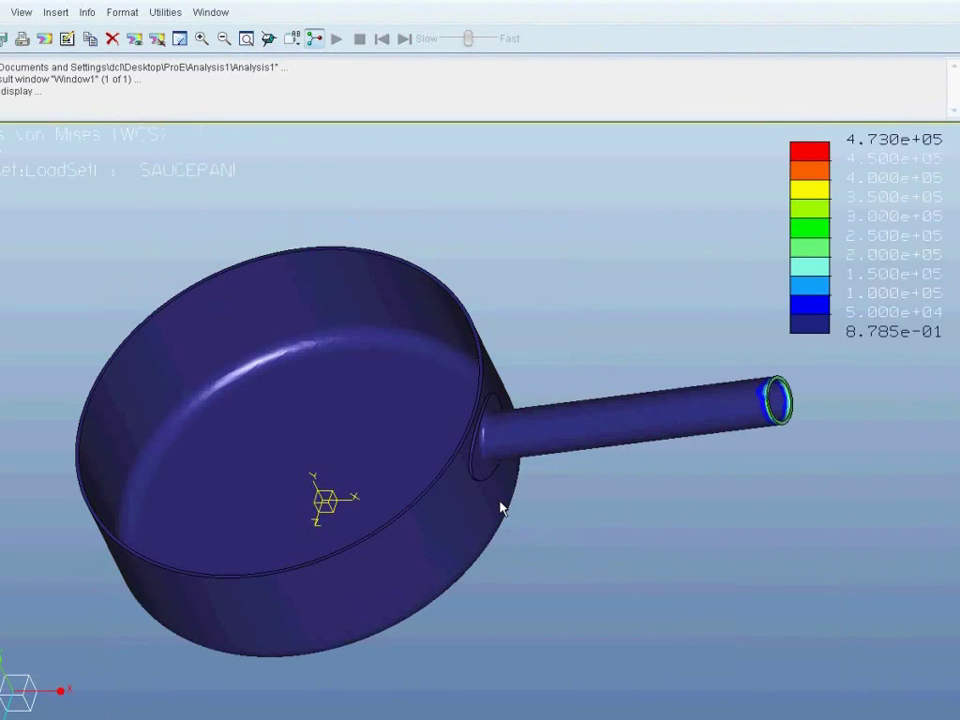